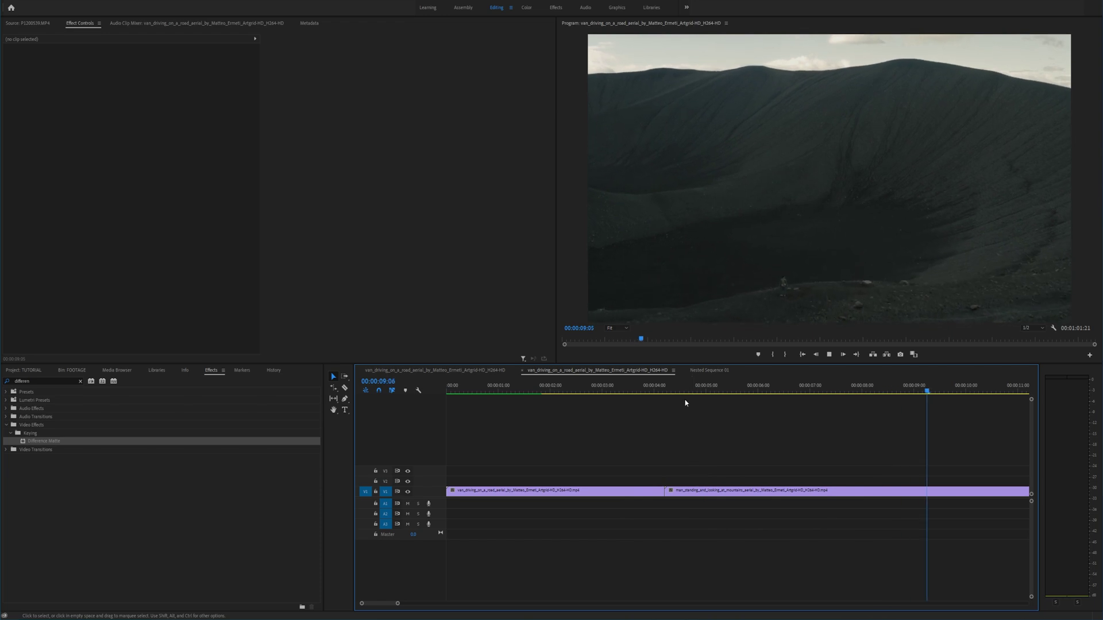
# Move the mountain clip onto V2 so it overlaps the end of the van clip
pyautogui.click(736, 393)
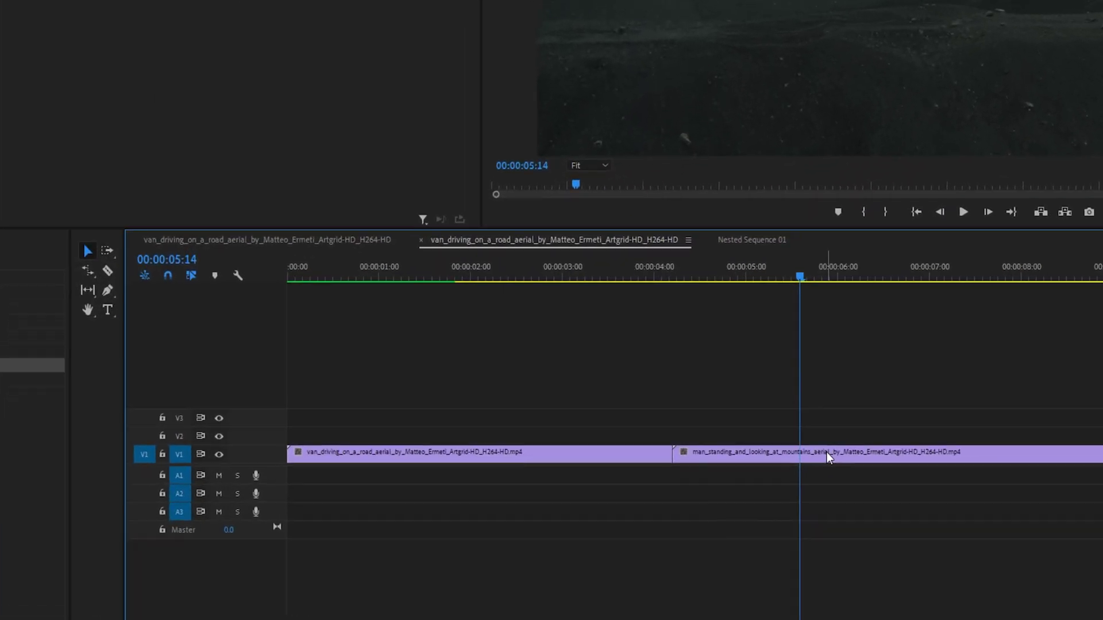
pyautogui.moveTo(752, 490); pyautogui.dragTo(745, 477)
pyautogui.moveTo(836, 414); pyautogui.dragTo(751, 432)
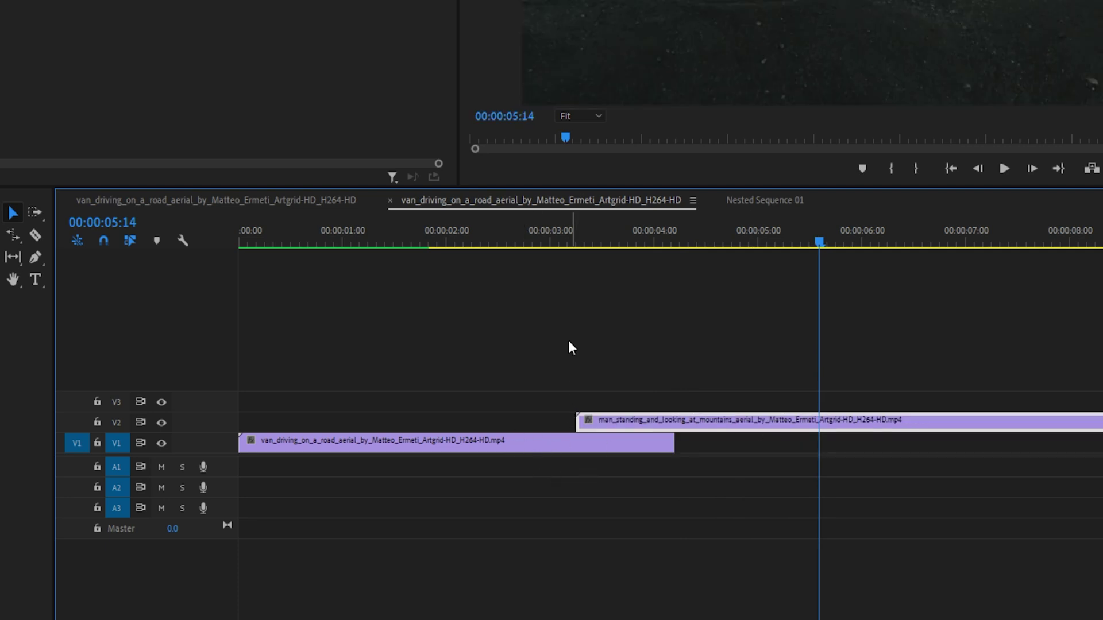
# Park the playhead at 00:00:03:16 and apply Difference Matte to the mountain clip
pyautogui.click(563, 241)
pyautogui.moveTo(567, 241); pyautogui.dragTo(620, 240)
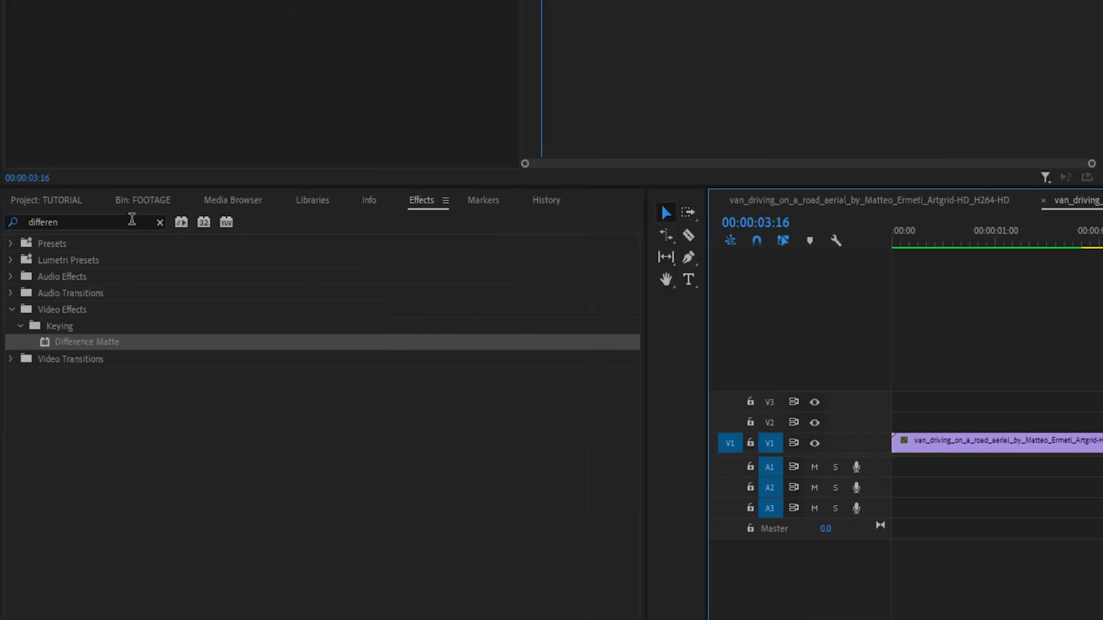
pyautogui.click(130, 219)
pyautogui.write('diffe')
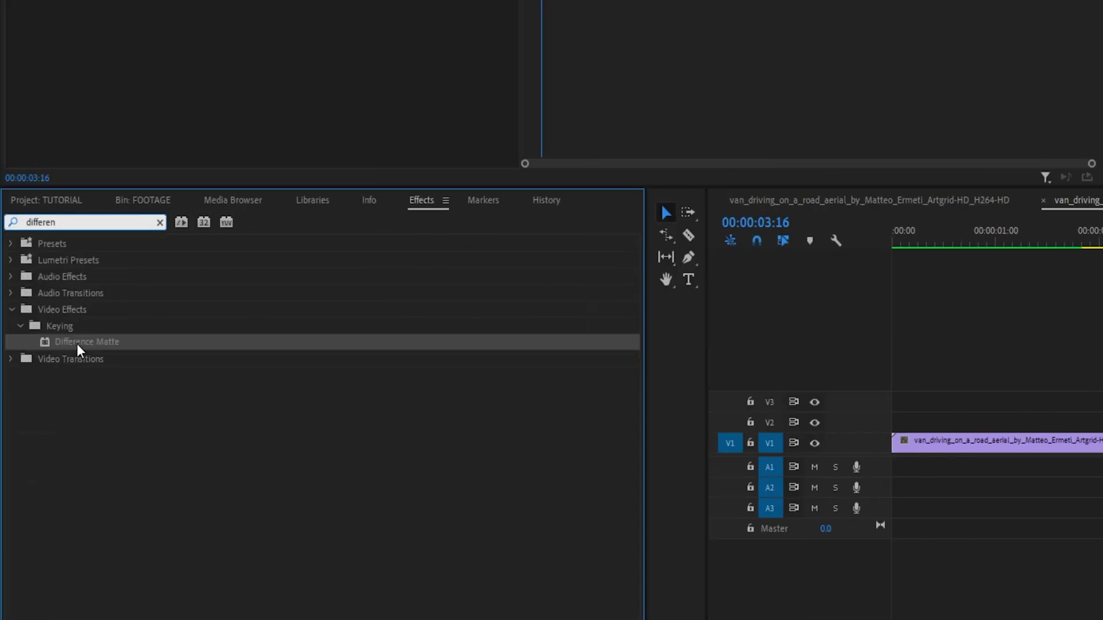
pyautogui.moveTo(80, 344); pyautogui.dragTo(540, 420)
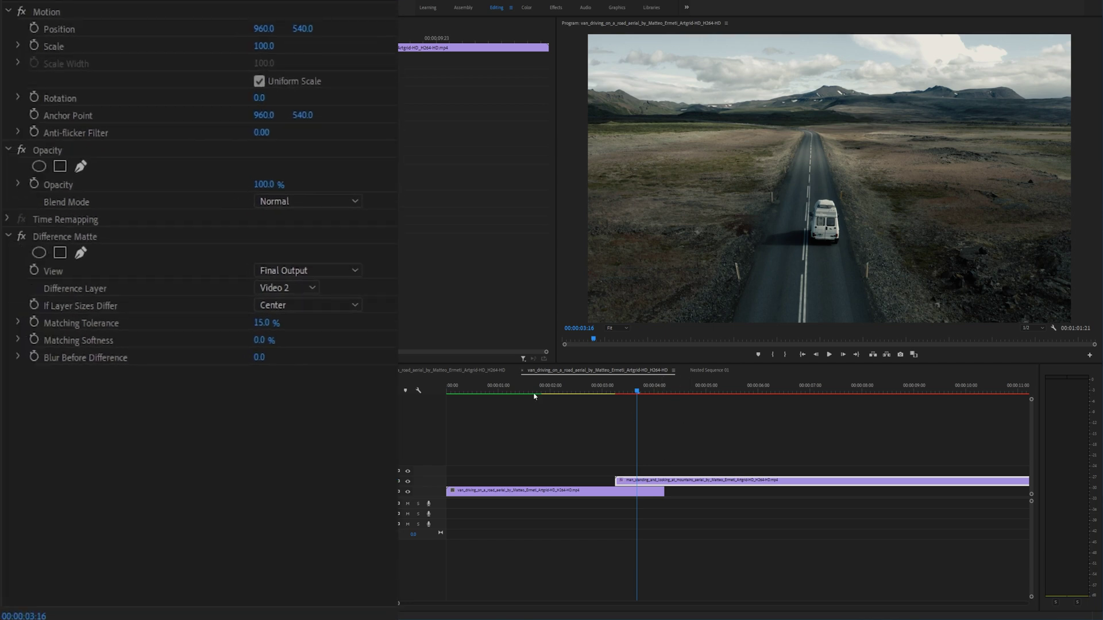
# Enlarge the timeline tracks so clip thumbnails are visible
pyautogui.click(88, 237)
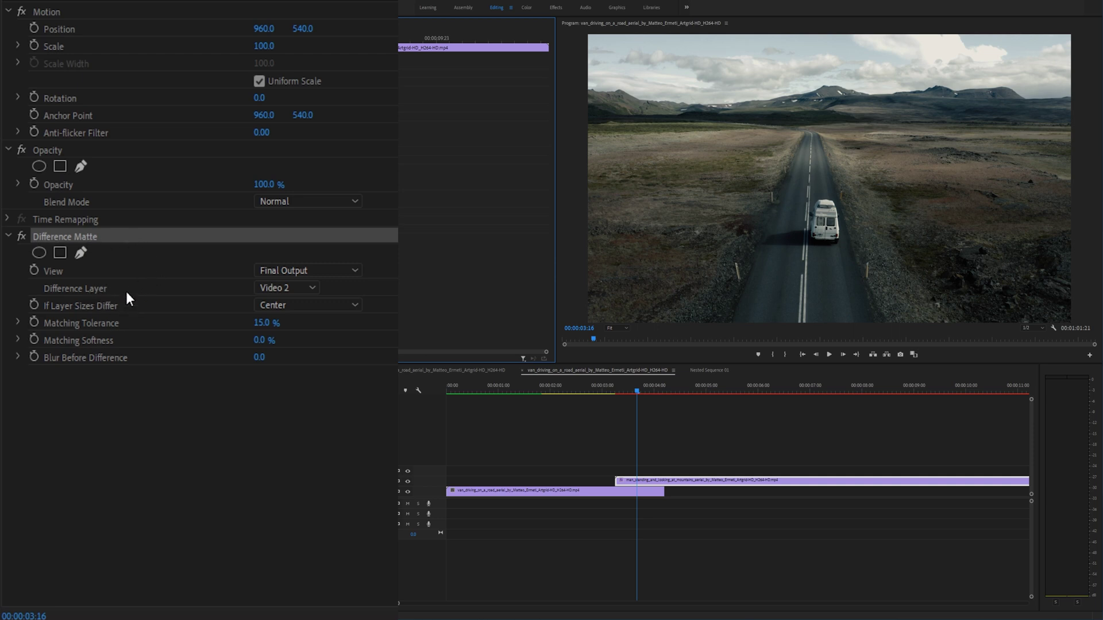
pyautogui.click(636, 454)
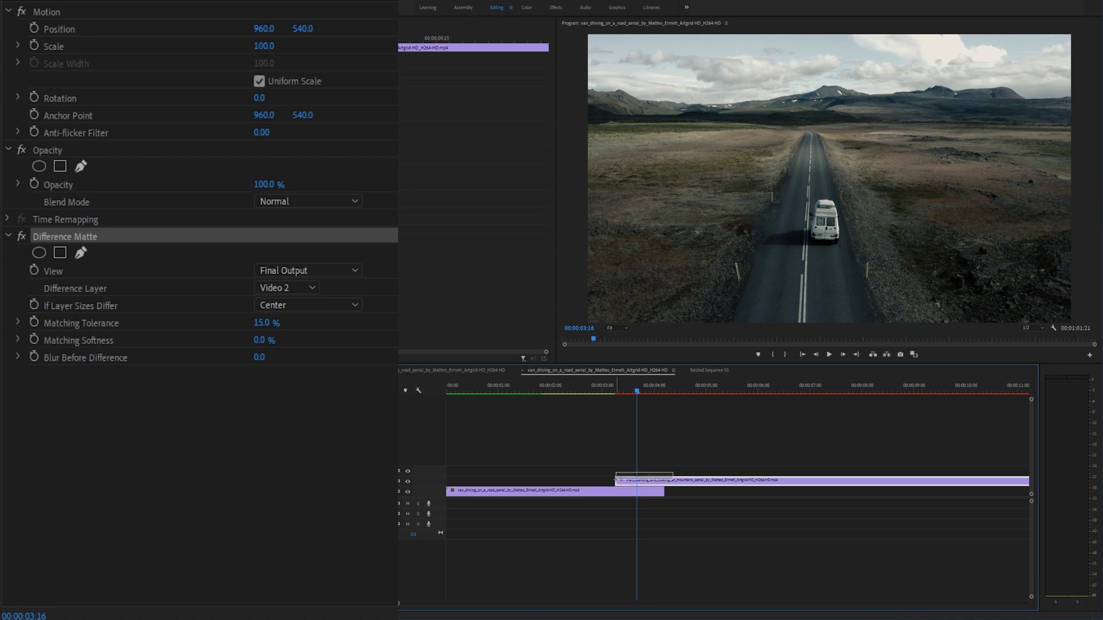
pyautogui.hotkey('shift', '=')
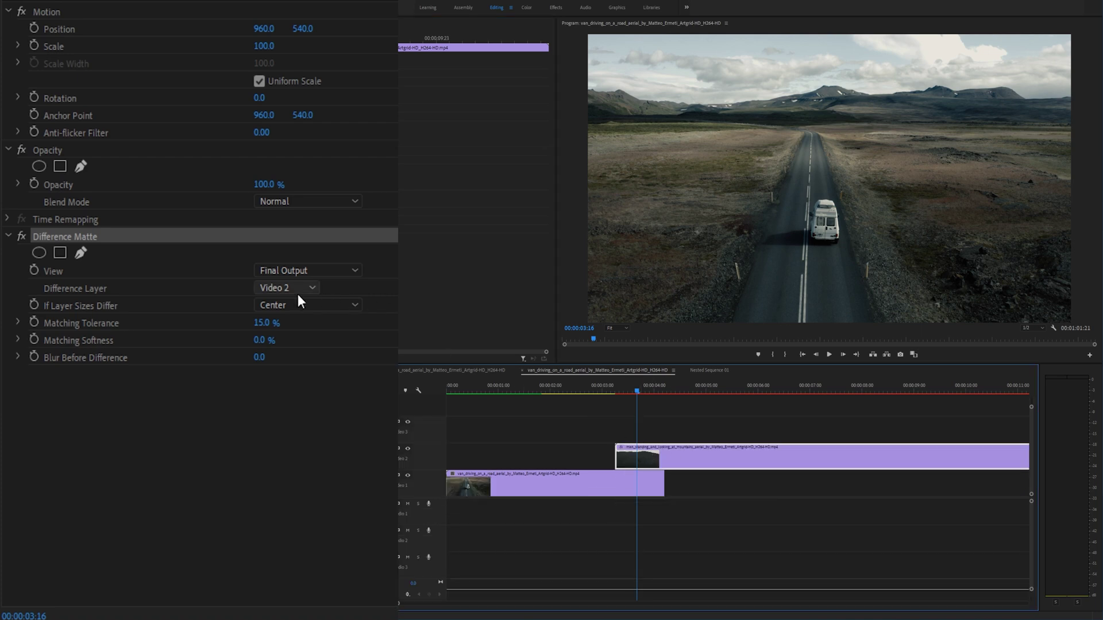
# Set the Difference Matte's Difference Layer to Video 1, leaving Matching Tolerance at 0.0%
pyautogui.click(268, 291)
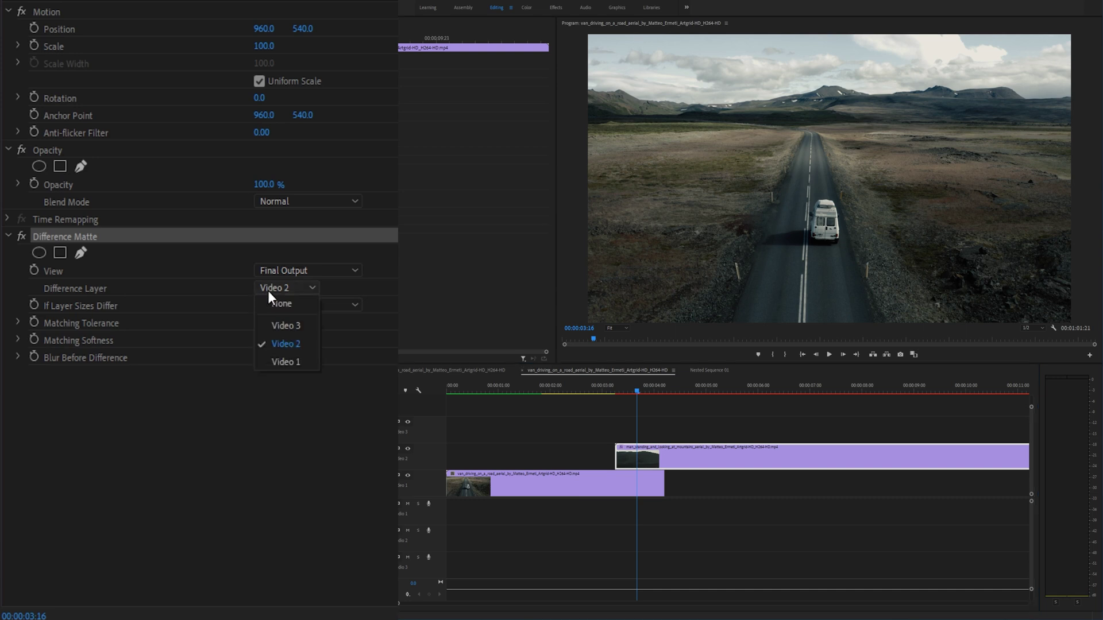
pyautogui.click(295, 361)
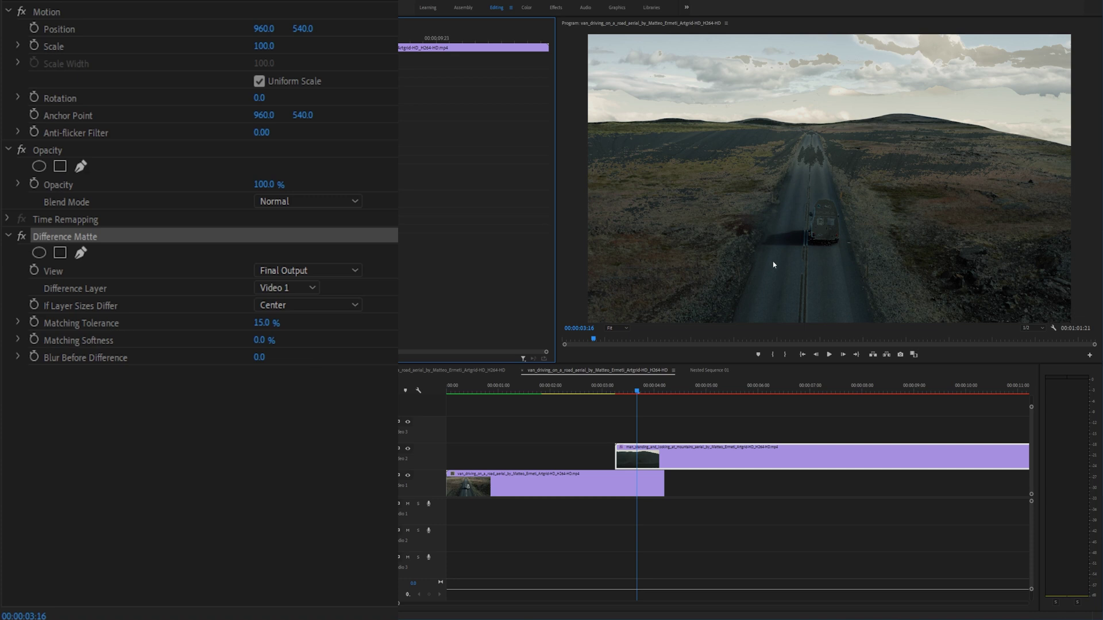
pyautogui.click(73, 323)
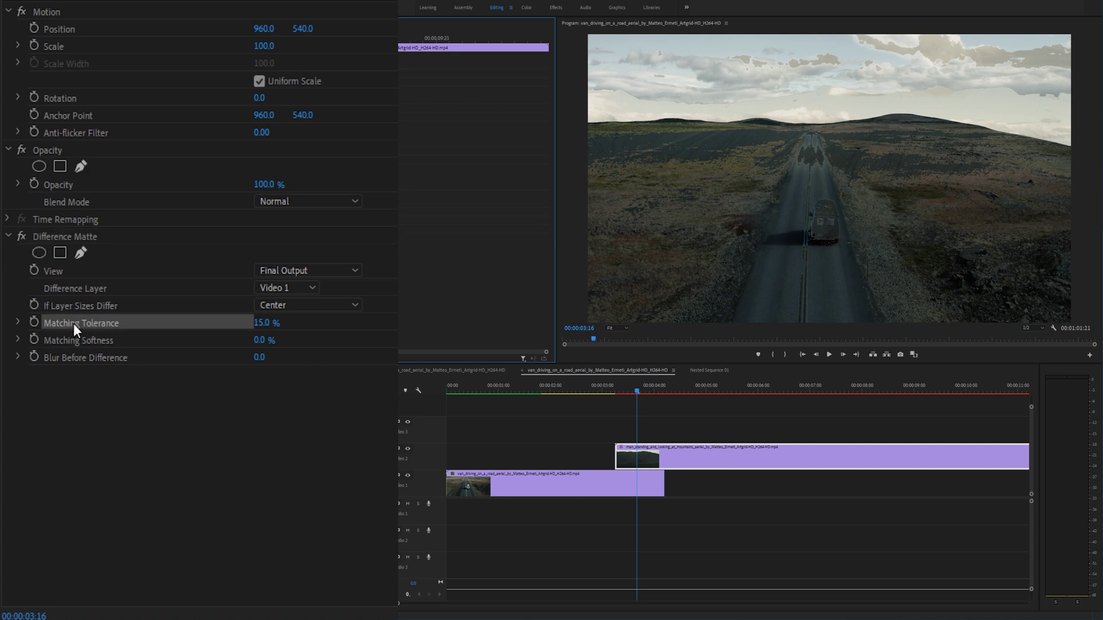
pyautogui.click(72, 339)
pyautogui.click(74, 356)
pyautogui.click(79, 323)
# Scrub Matching Tolerance between 0% and 100%, preview it maximized, and settle on 52%
pyautogui.moveTo(287, 321); pyautogui.dragTo(259, 320)
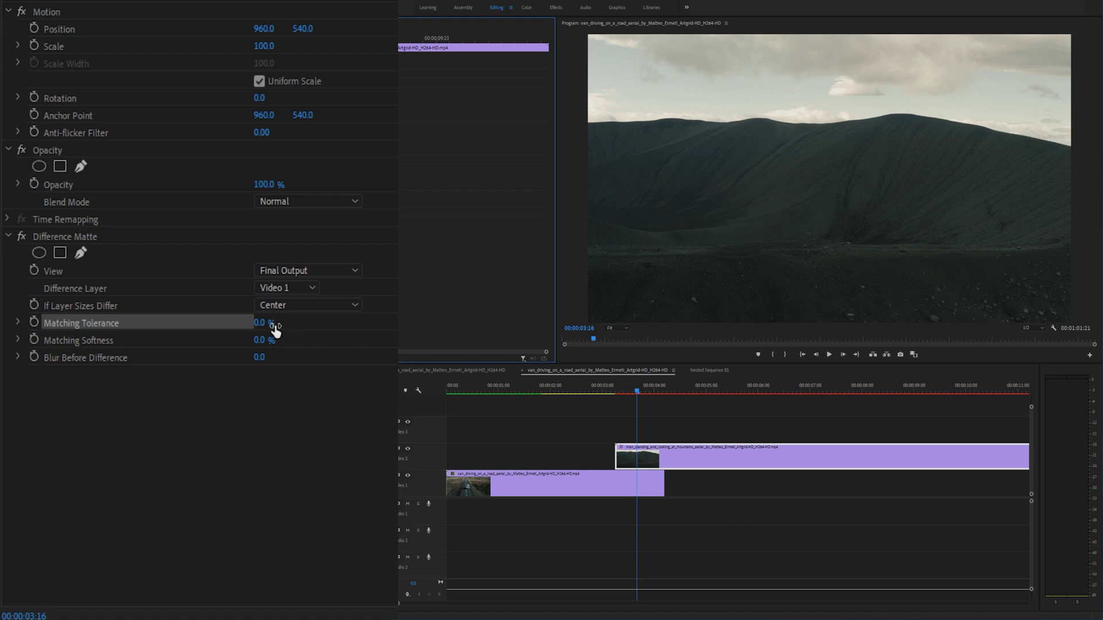
pyautogui.moveTo(264, 323); pyautogui.dragTo(356, 323)
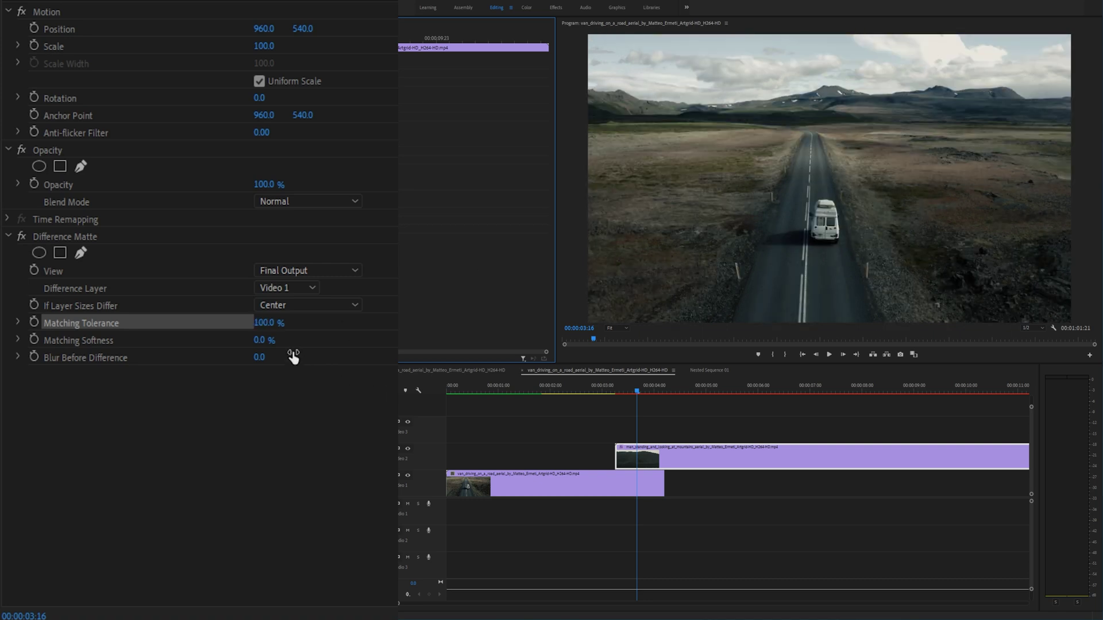
pyautogui.moveTo(270, 323); pyautogui.dragTo(242, 323)
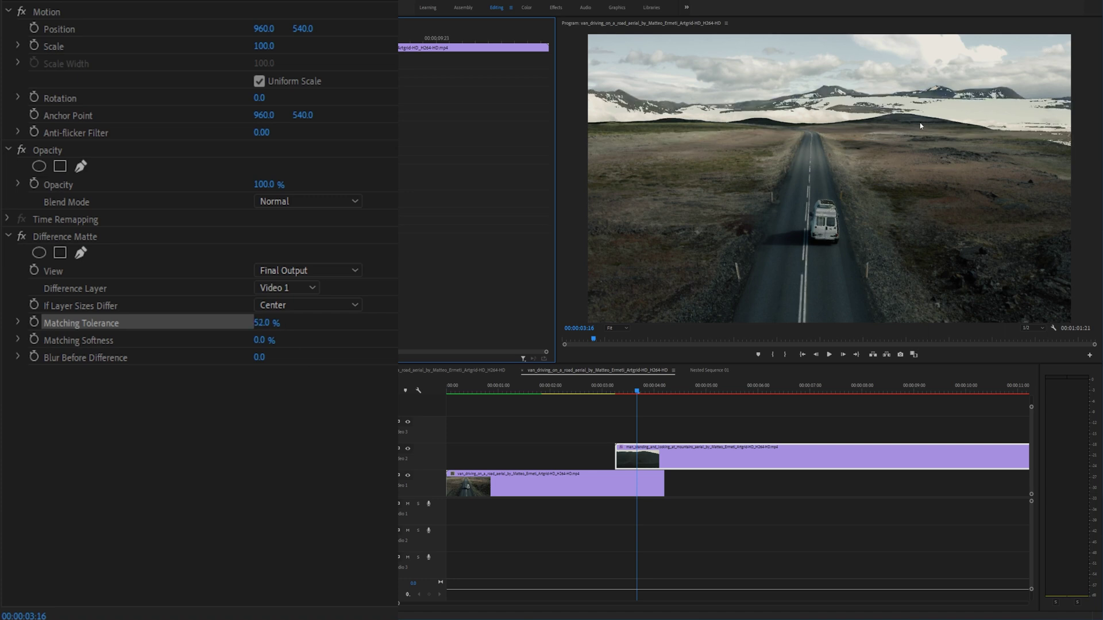
pyautogui.press('`')
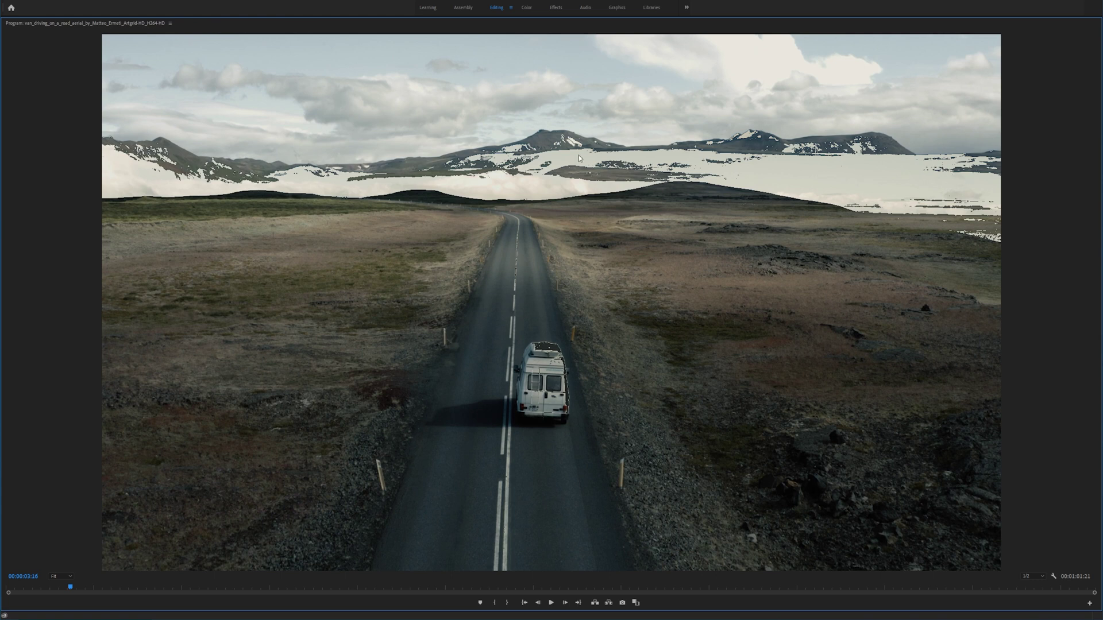
pyautogui.press('`')
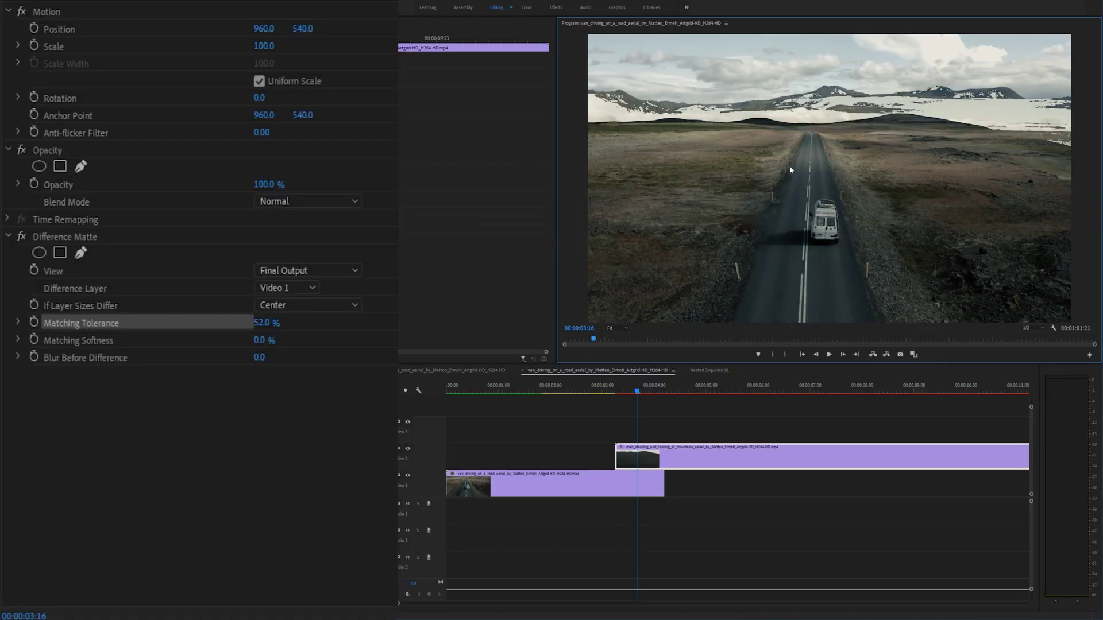
pyautogui.moveTo(261, 323)
pyautogui.mouseDown()
pyautogui.moveTo(232, 323)
pyautogui.moveTo(247, 323)
pyautogui.mouseUp()
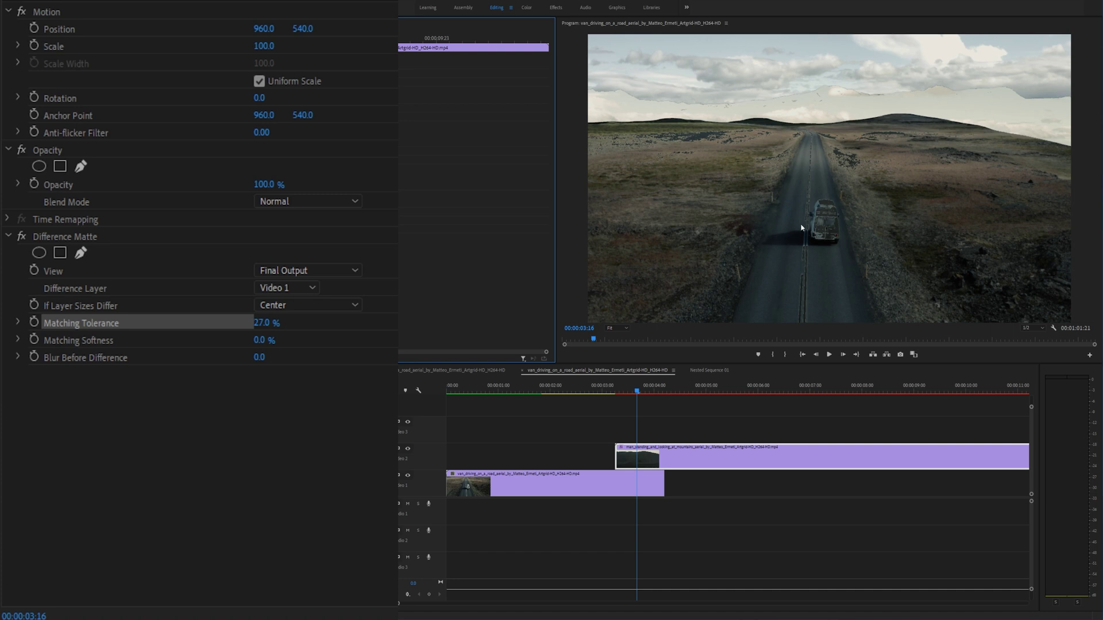
pyautogui.moveTo(247, 322); pyautogui.dragTo(273, 326)
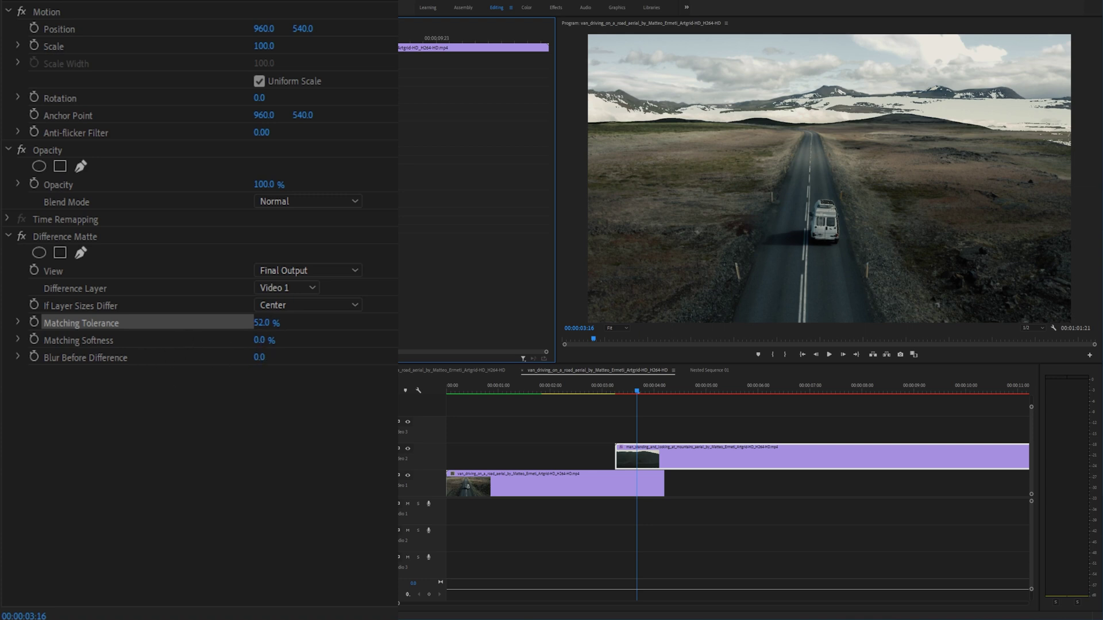
# Test higher softness and tolerance, undo the tolerance test, and settle Matching Softness at 46%
pyautogui.moveTo(259, 340); pyautogui.dragTo(345, 340)
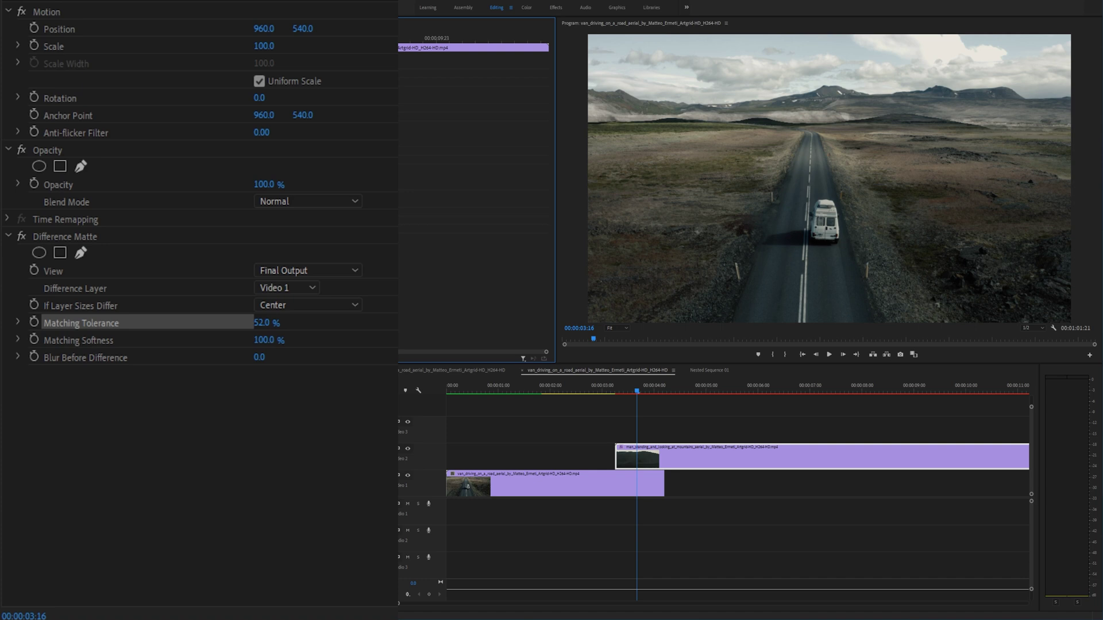
pyautogui.moveTo(261, 323); pyautogui.dragTo(308, 323)
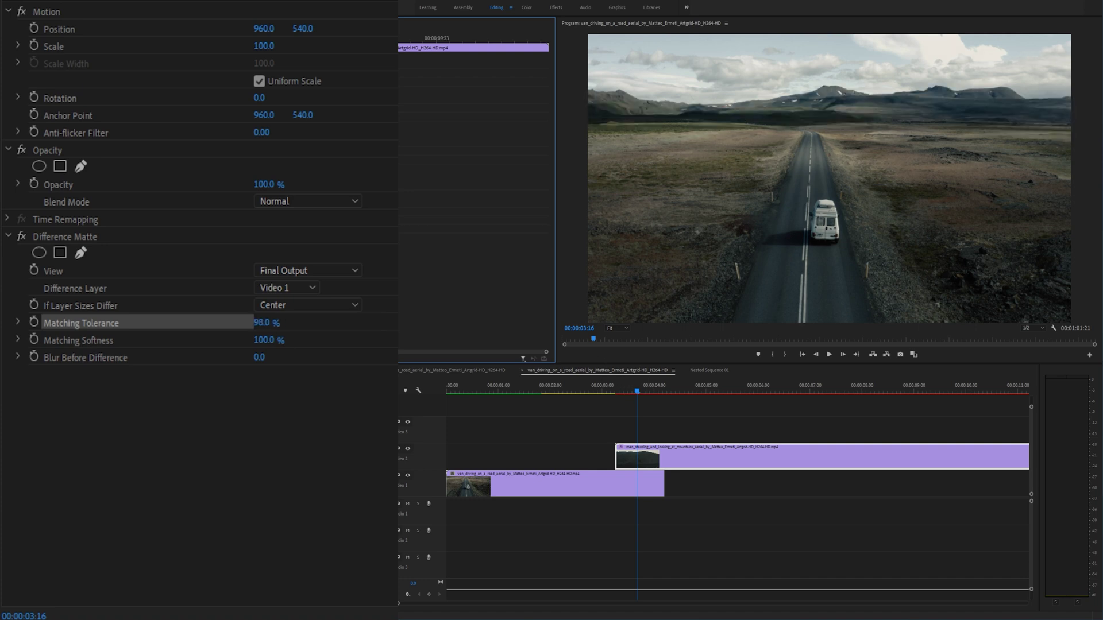
pyautogui.hotkey('ctrl', 'z')
pyautogui.click(264, 340)
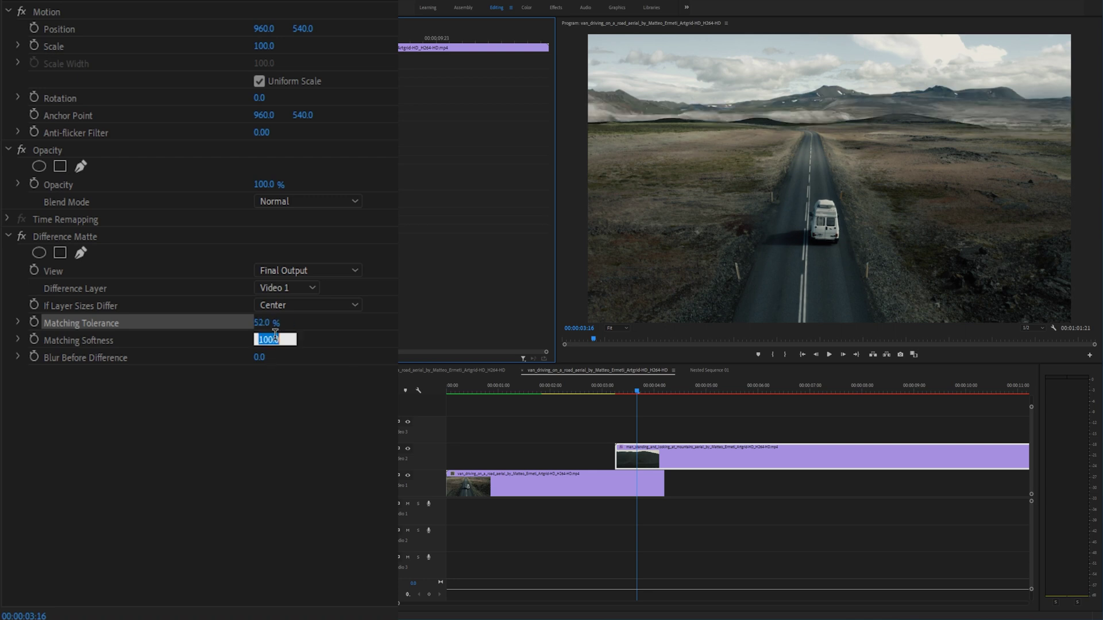
pyautogui.press('Escape')
pyautogui.moveTo(264, 340); pyautogui.dragTo(215, 340)
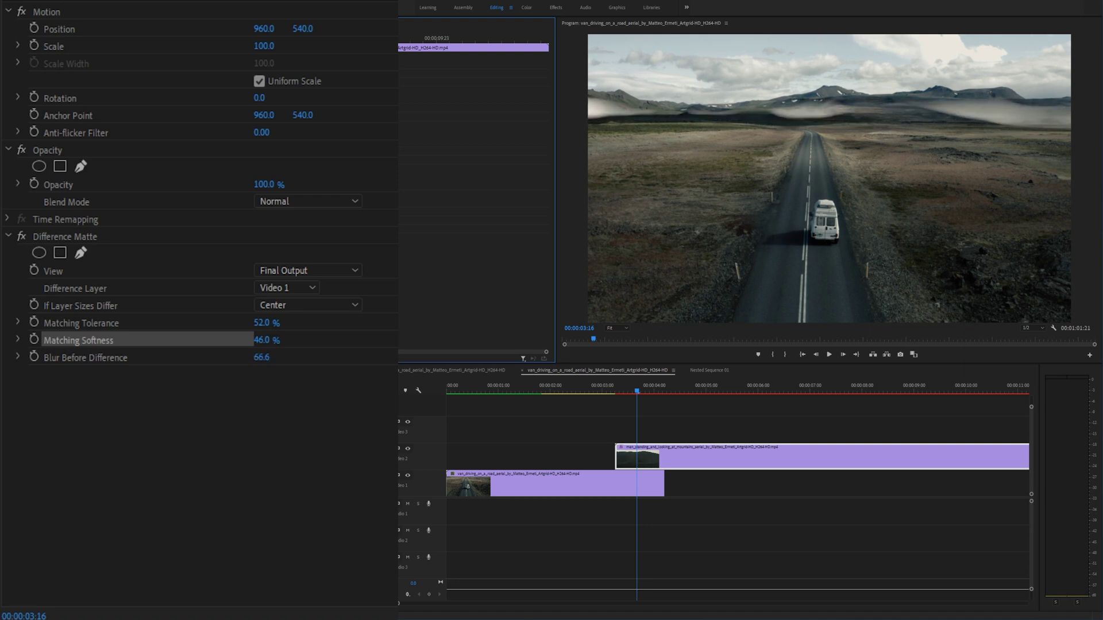
# Test lower Blur Before Difference and Matching Tolerance values between about 4% and 100%
pyautogui.moveTo(261, 357); pyautogui.dragTo(239, 358)
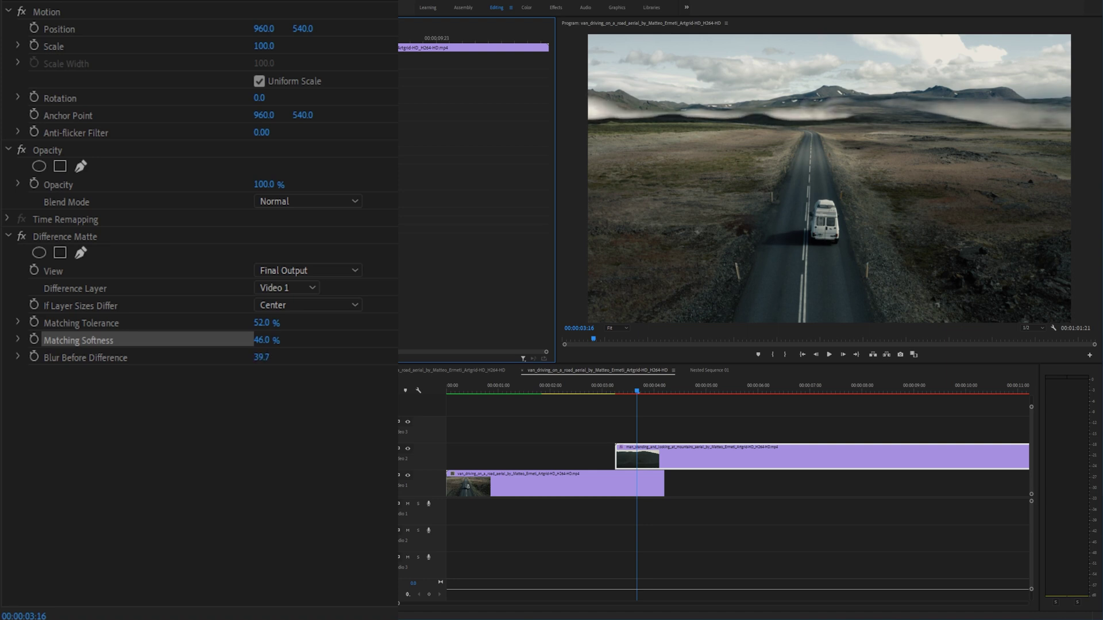
pyautogui.click(667, 457)
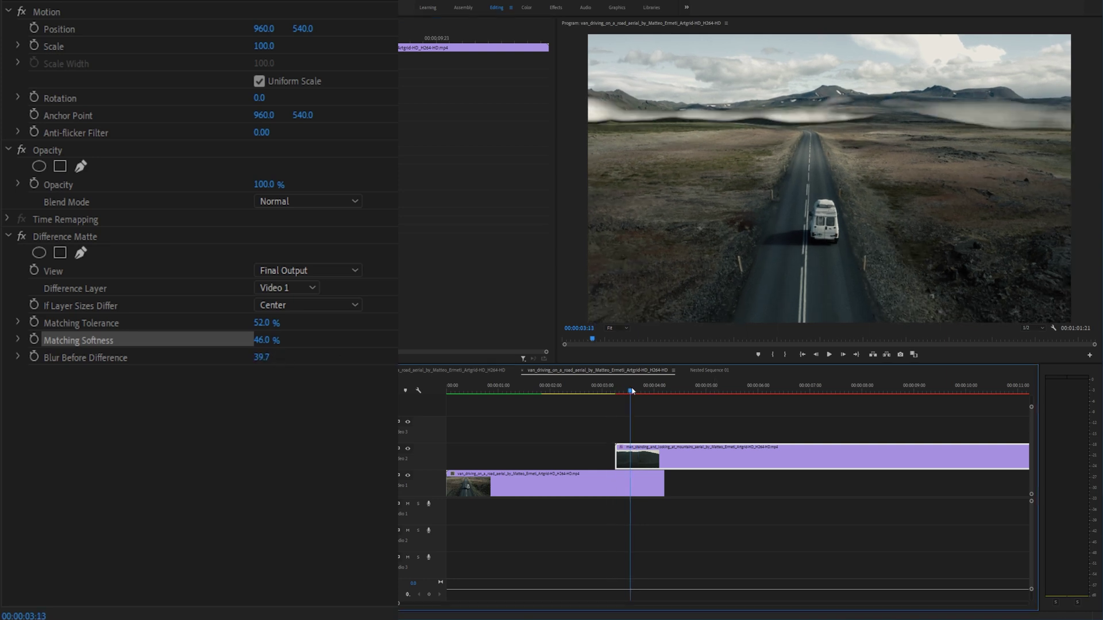
pyautogui.moveTo(265, 332)
pyautogui.mouseDown()
pyautogui.moveTo(296, 332)
pyautogui.moveTo(239, 332)
pyautogui.moveTo(282, 332)
pyautogui.mouseUp()
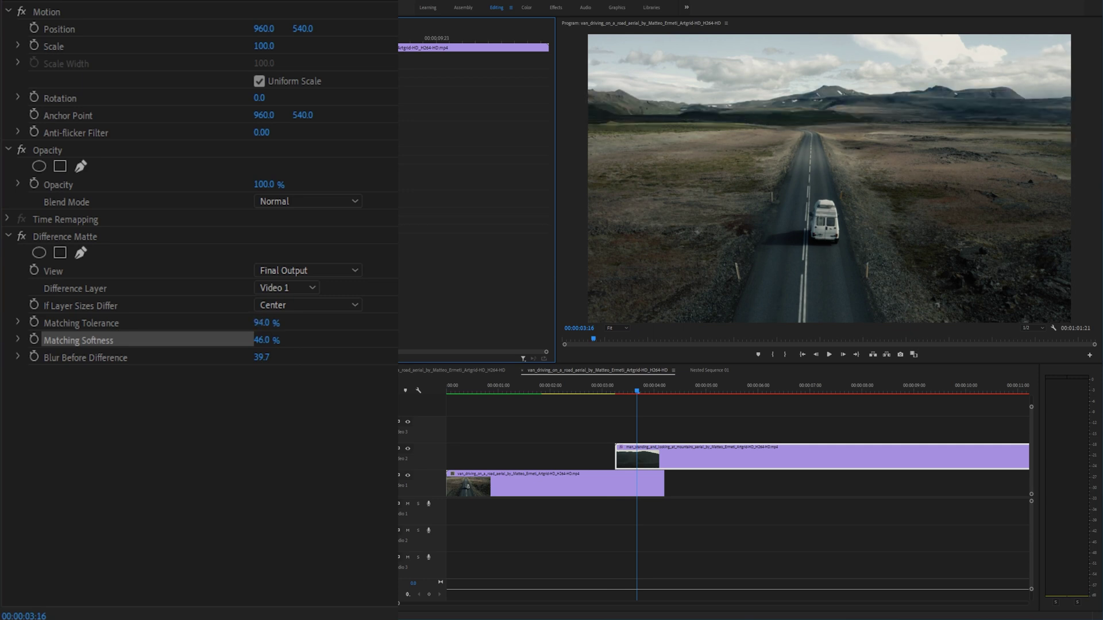
pyautogui.moveTo(273, 323); pyautogui.dragTo(256, 323)
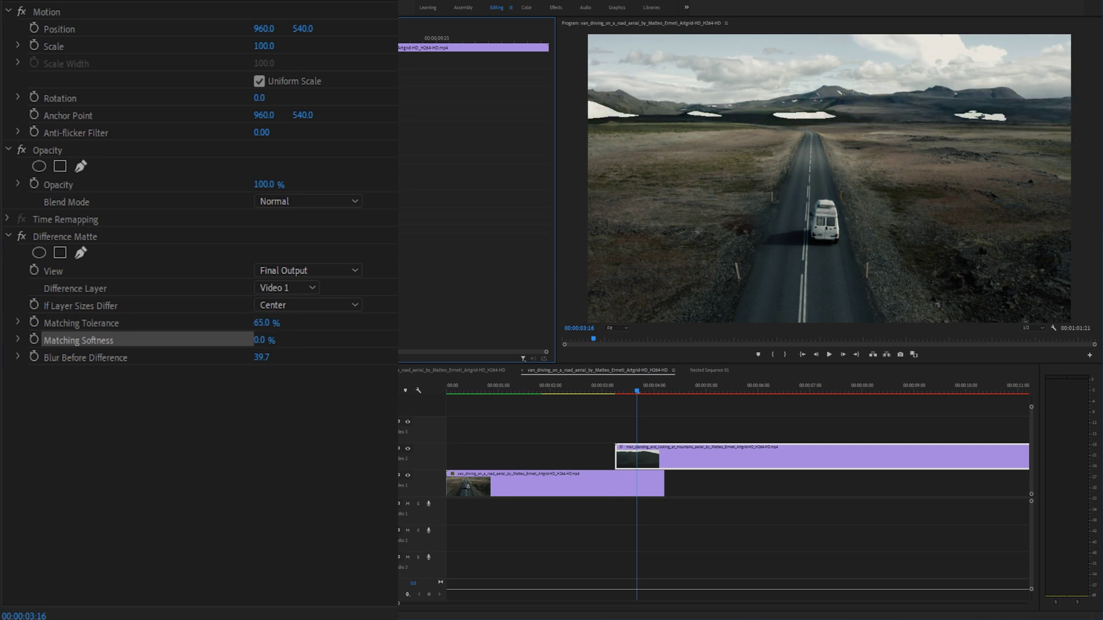
pyautogui.moveTo(267, 323); pyautogui.dragTo(232, 323)
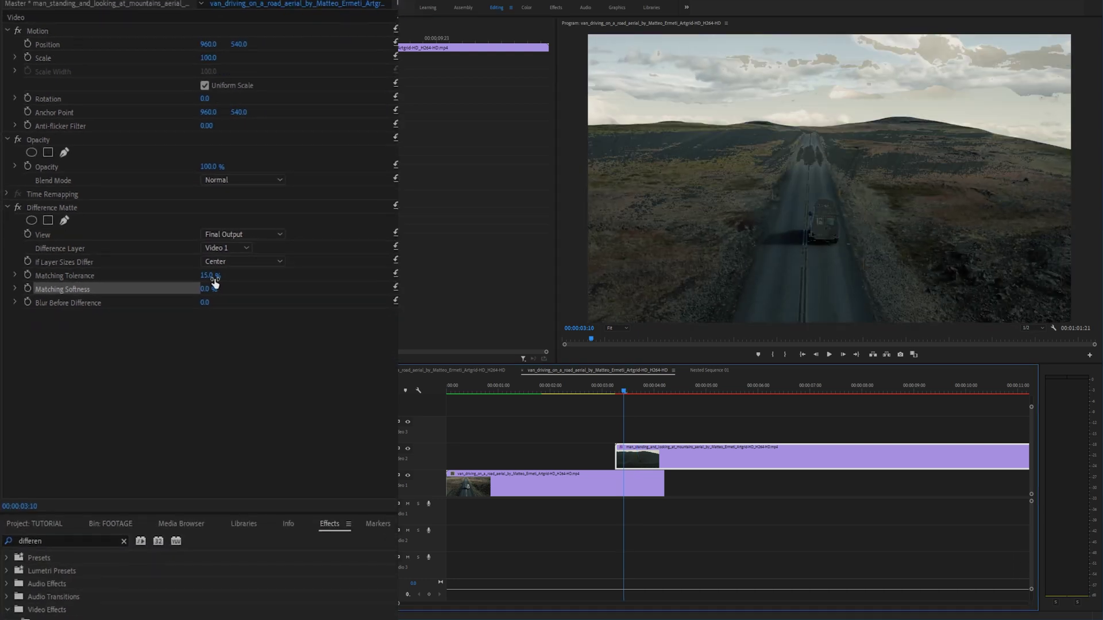
pyautogui.moveTo(215, 281); pyautogui.dragTo(345, 281)
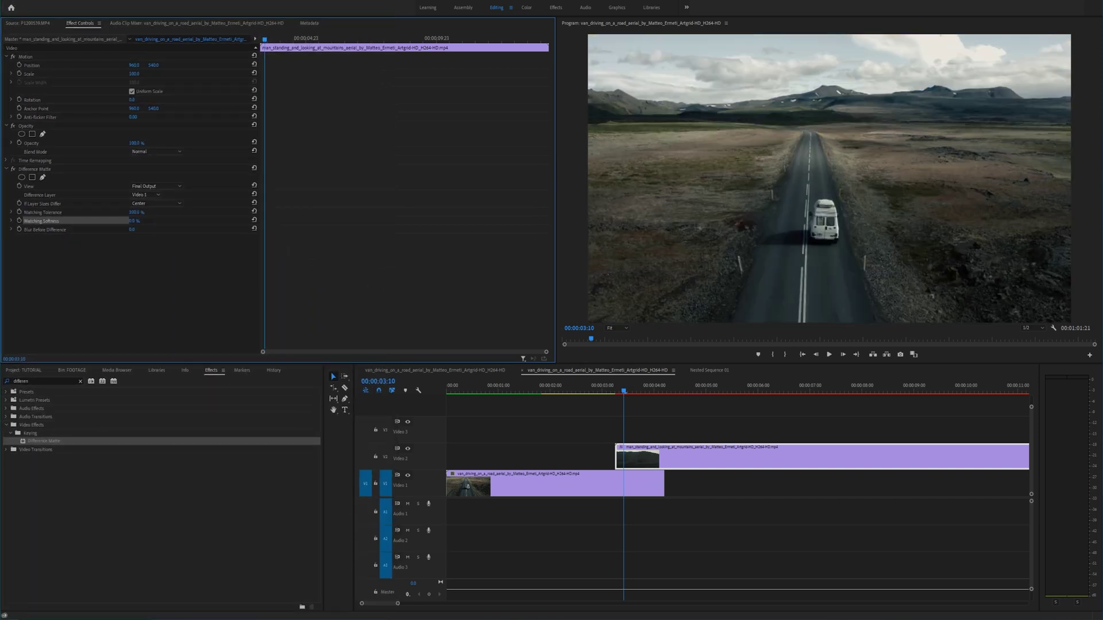
# Keyframe Matching Tolerance to ramp from 100% down to 0% at 00:00:03:16
pyautogui.click(20, 213)
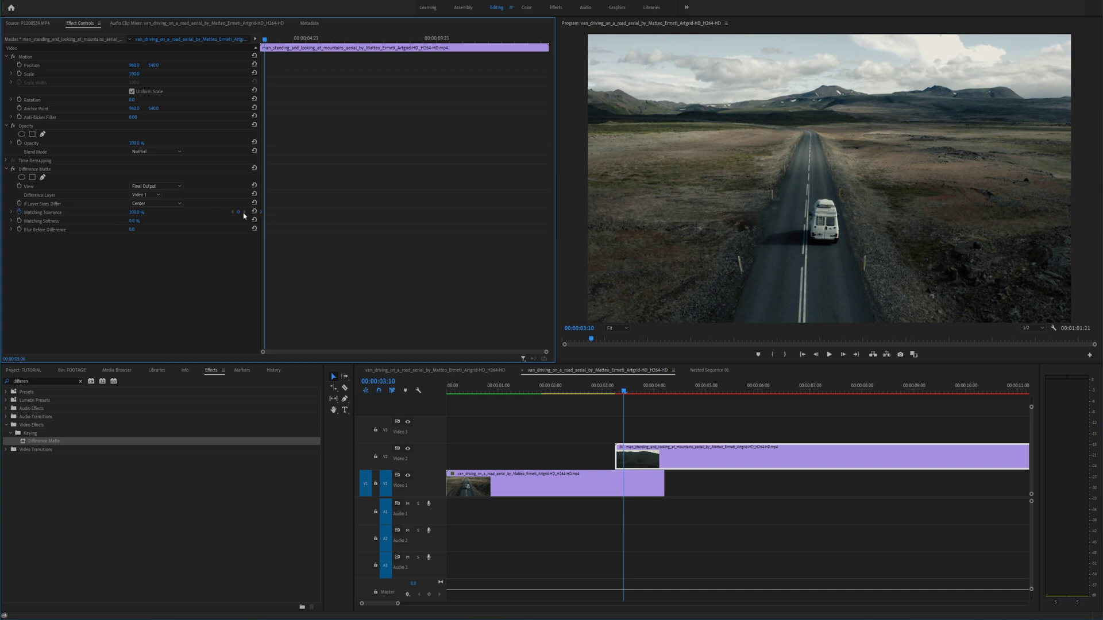
pyautogui.scroll(3, 393, 237)
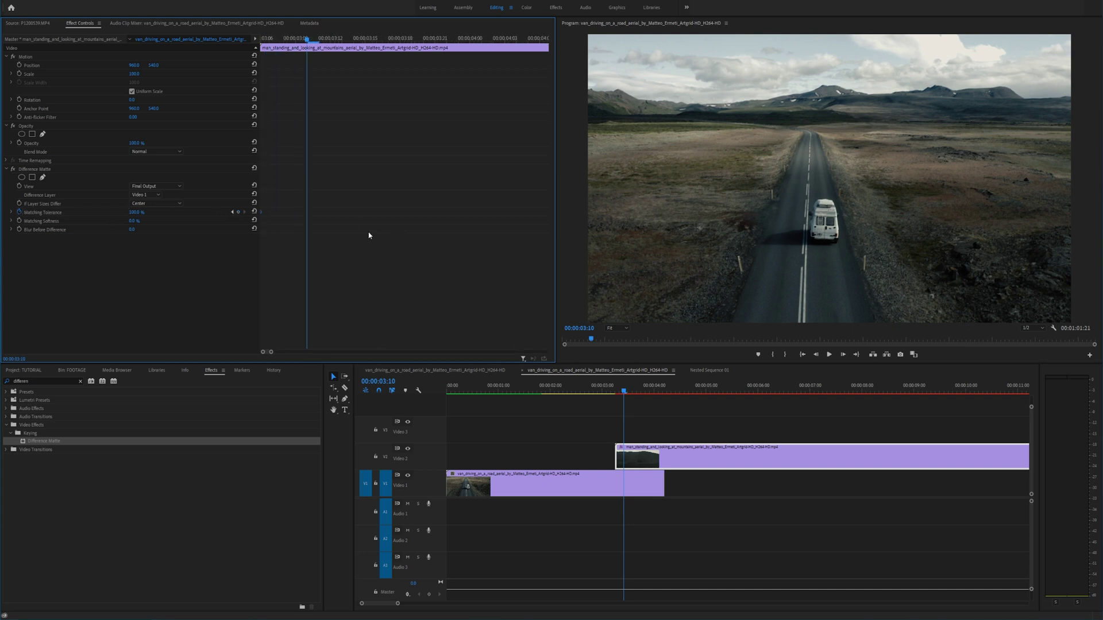
pyautogui.moveTo(267, 44); pyautogui.dragTo(257, 46)
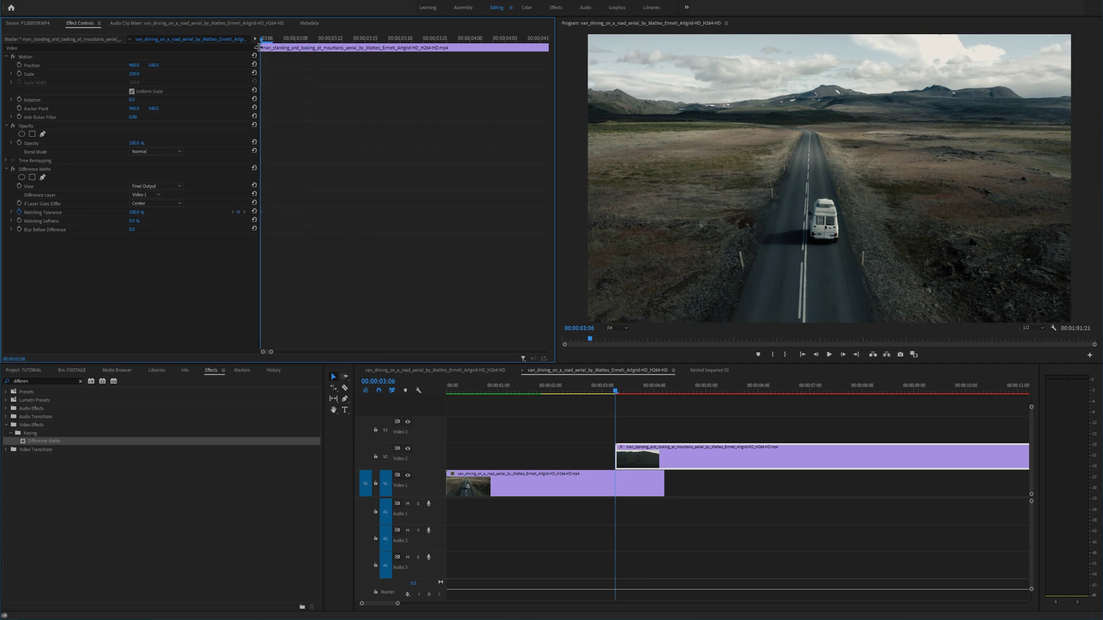
pyautogui.press('space')
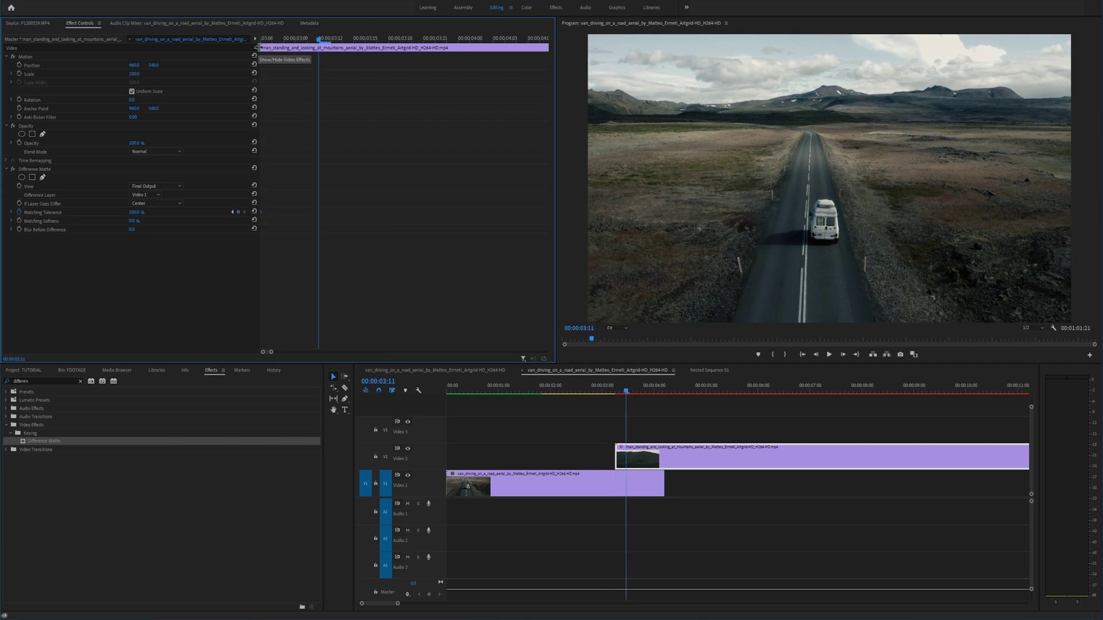
pyautogui.hotkey('shift', 'Right')
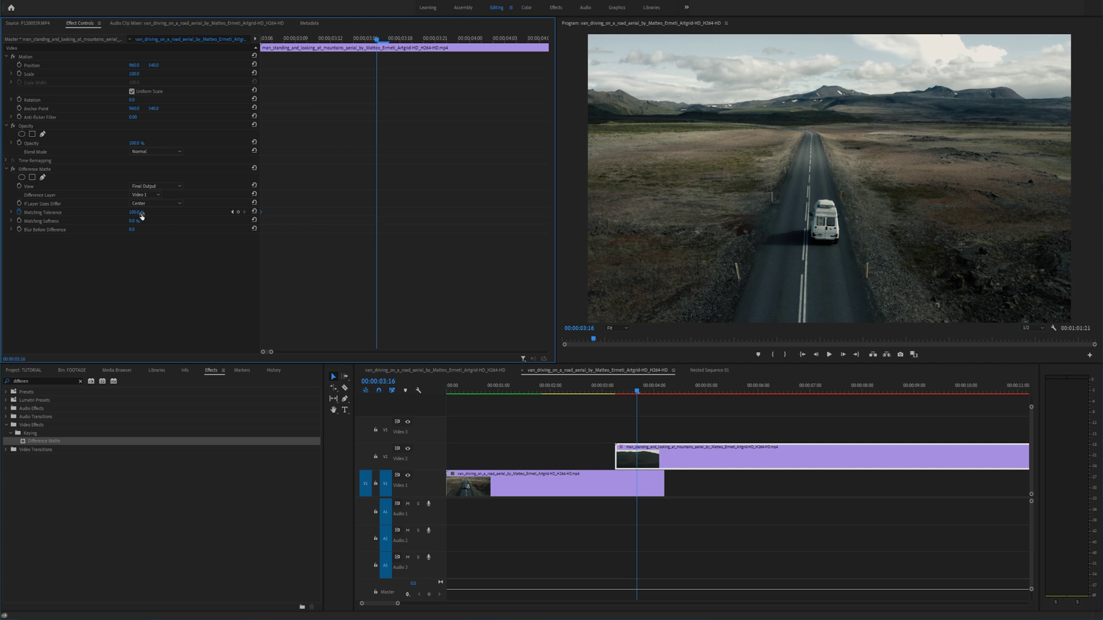
pyautogui.moveTo(134, 212); pyautogui.dragTo(81, 212)
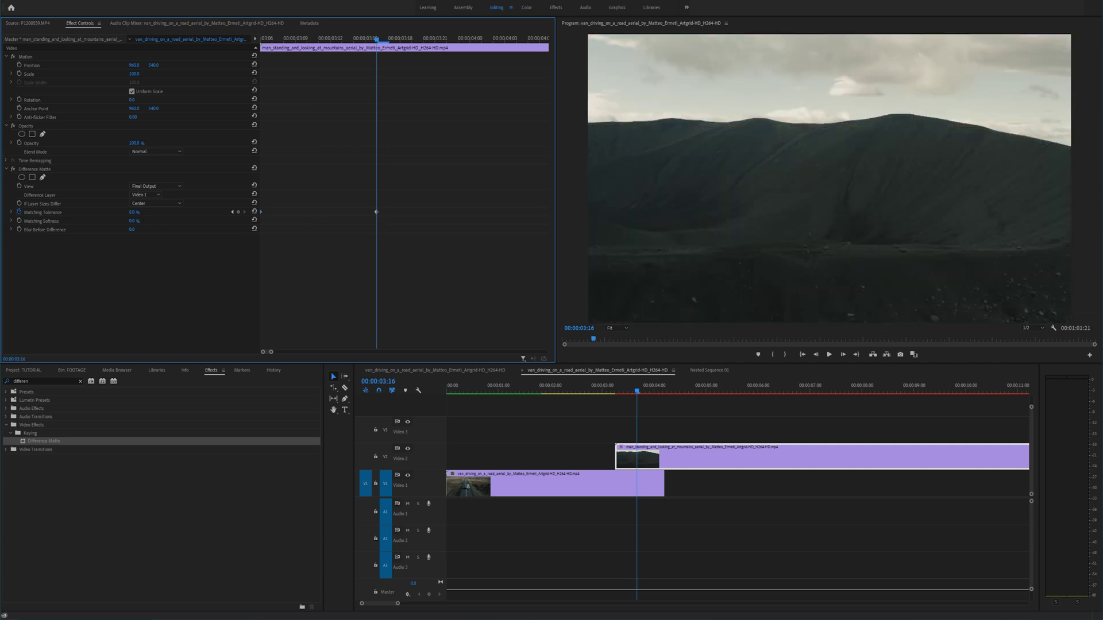
# Replay the van-to-mountain transition from about 3:05
pyautogui.click(610, 393)
pyautogui.press('space')
pyautogui.click(613, 388)
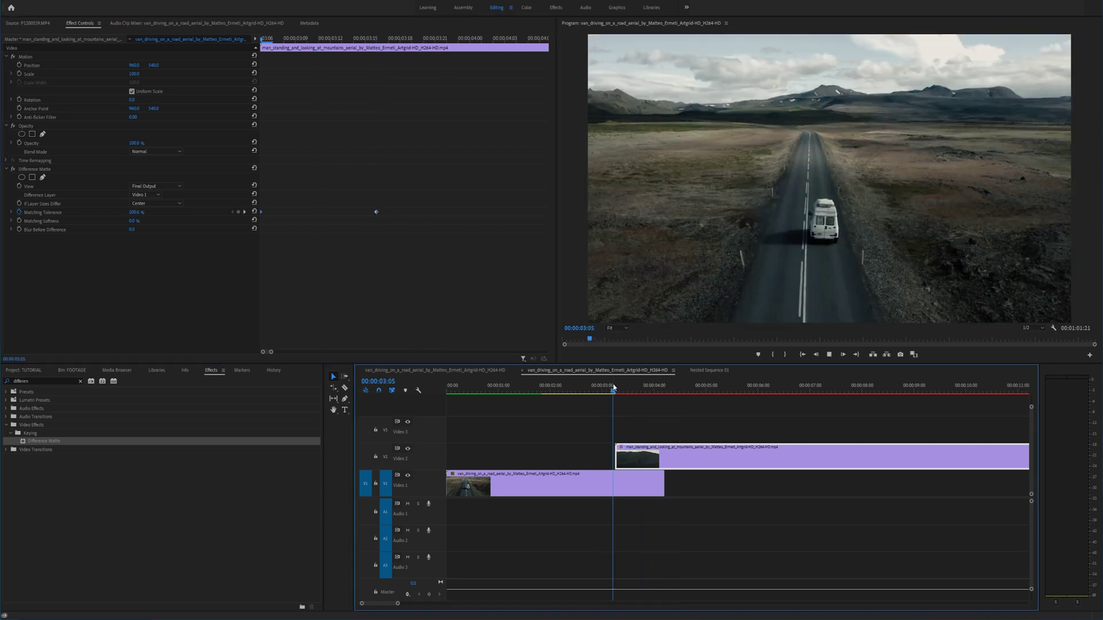
pyautogui.click(613, 388)
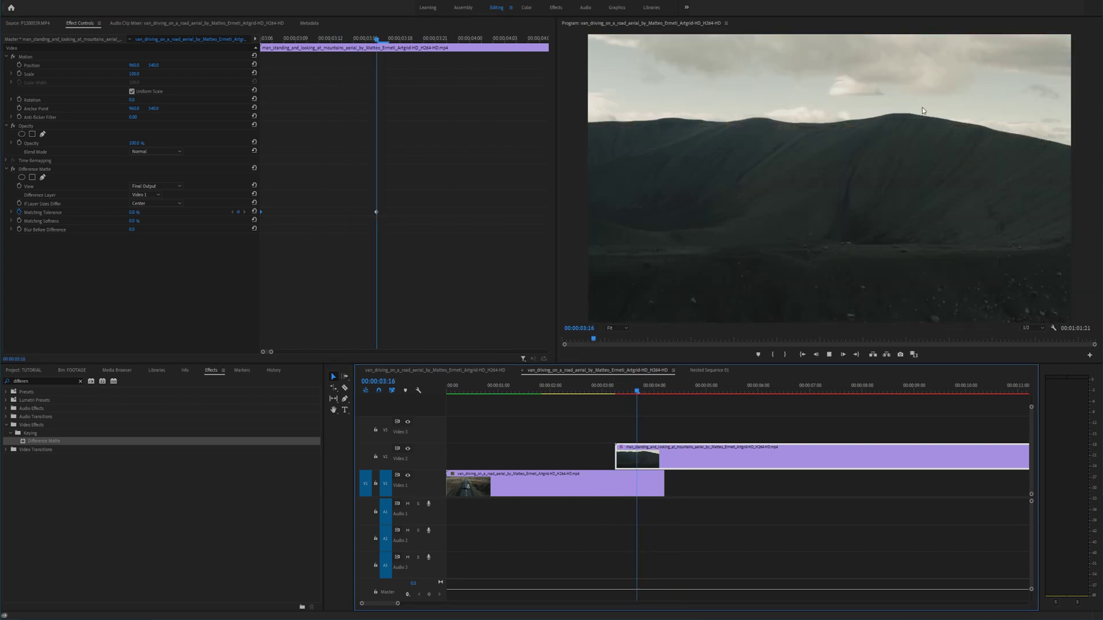
pyautogui.press('space')
# Step through the blend around 3:08–3:12, then return to the mountain clip's start
pyautogui.click(287, 40)
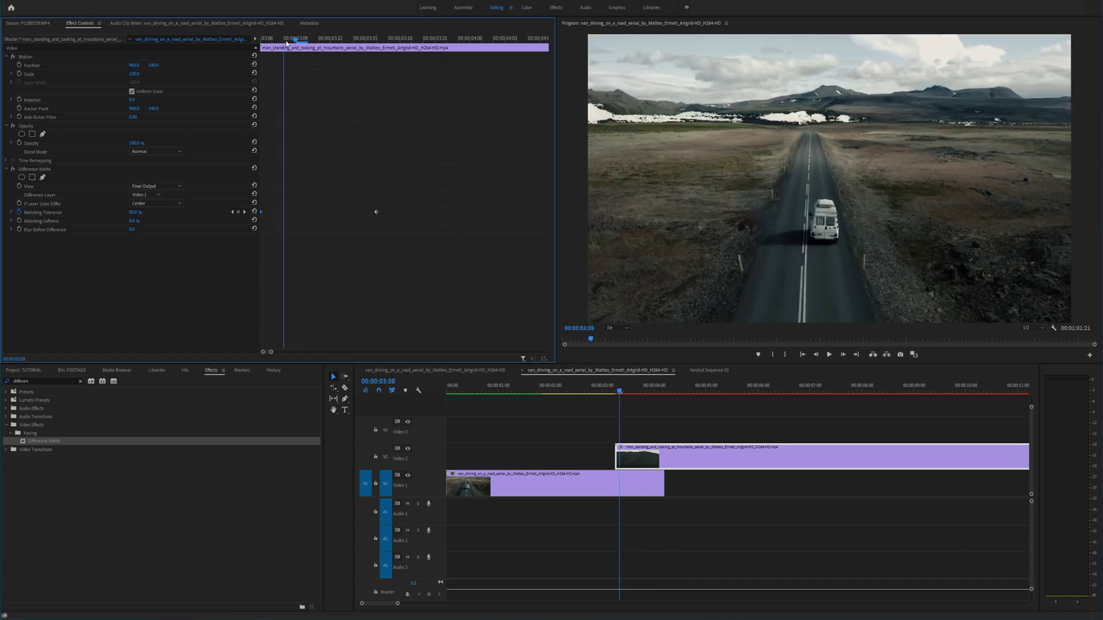
pyautogui.press('Left')
pyautogui.hotkey('shift', 'Right')
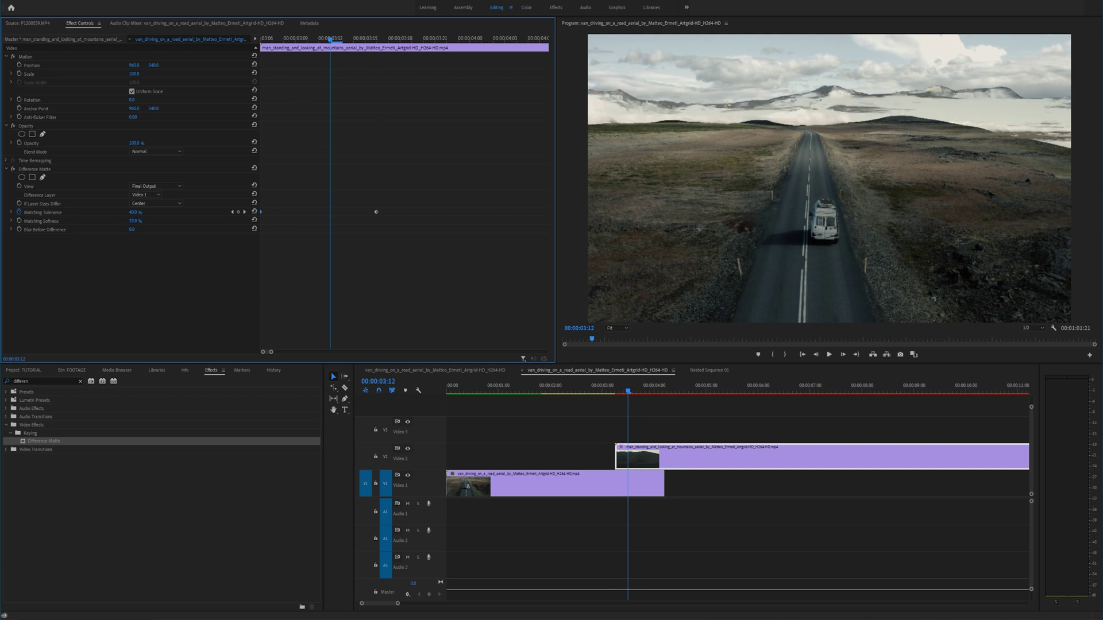
pyautogui.moveTo(282, 46); pyautogui.dragTo(149, 50)
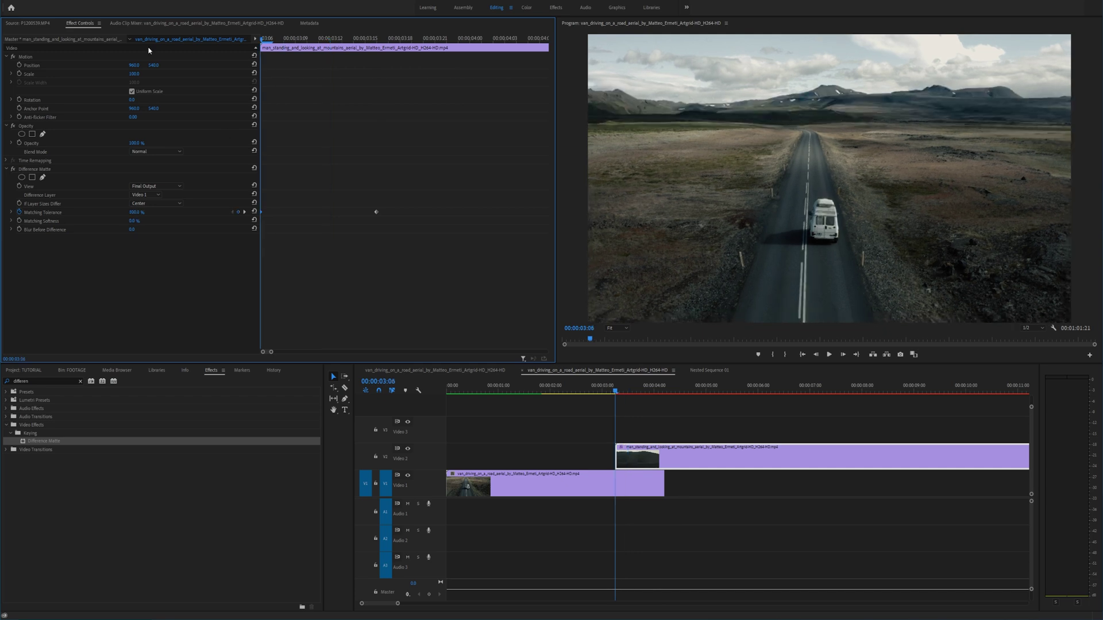
# Keyframe Matching Softness from the clip start, ending at 0% at 00:00:03:16
pyautogui.click(19, 220)
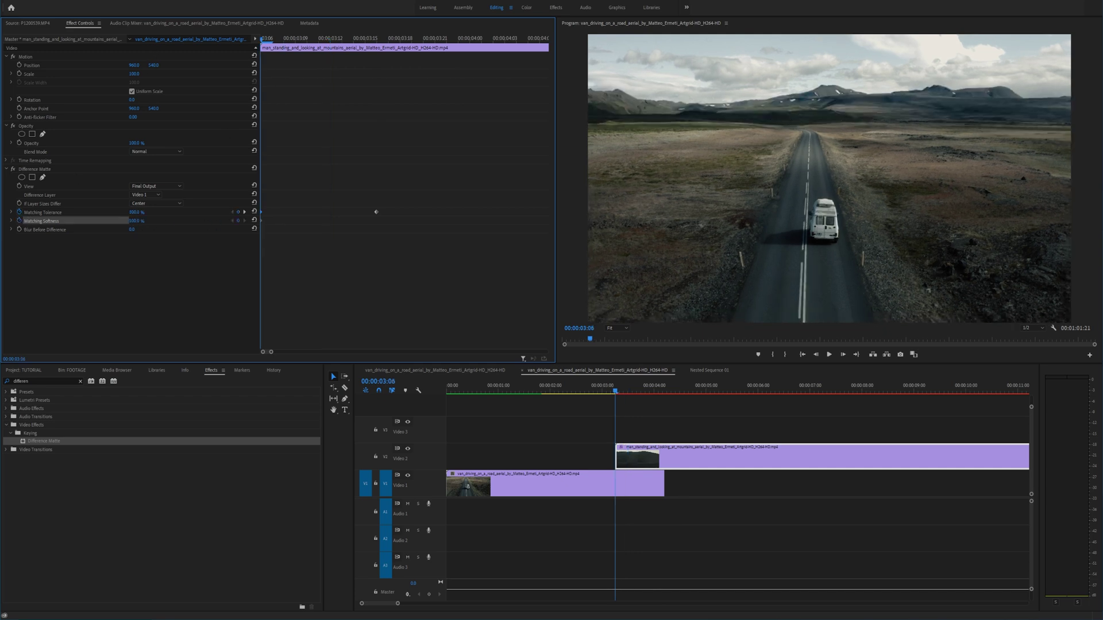
pyautogui.press('Right')
pyautogui.press('Right')
pyautogui.press('Right')
pyautogui.press('Right')
pyautogui.press('Right')
pyautogui.press('Right')
pyautogui.press('Right')
pyautogui.press('Right')
pyautogui.press('Right')
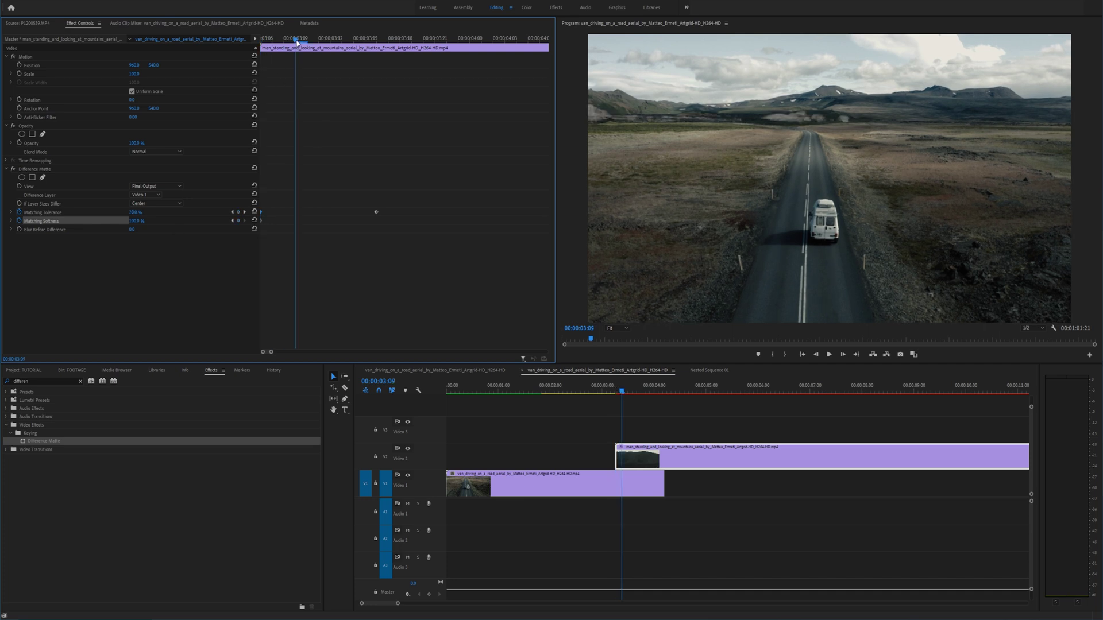
pyautogui.press('Right')
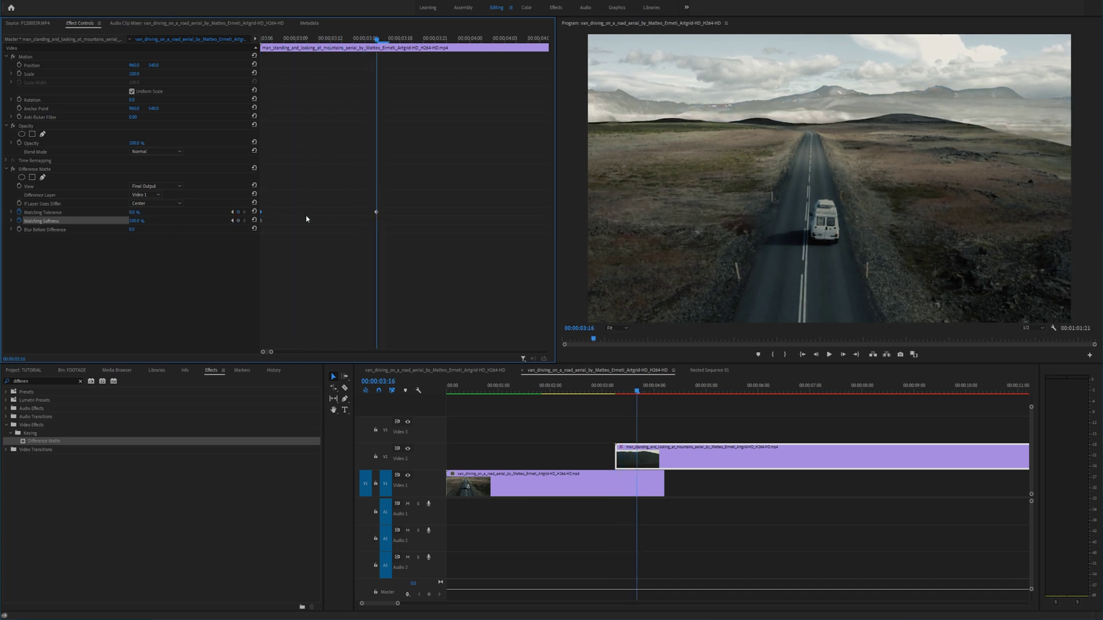
pyautogui.click(134, 221)
pyautogui.write('1')
pyautogui.press('Return')
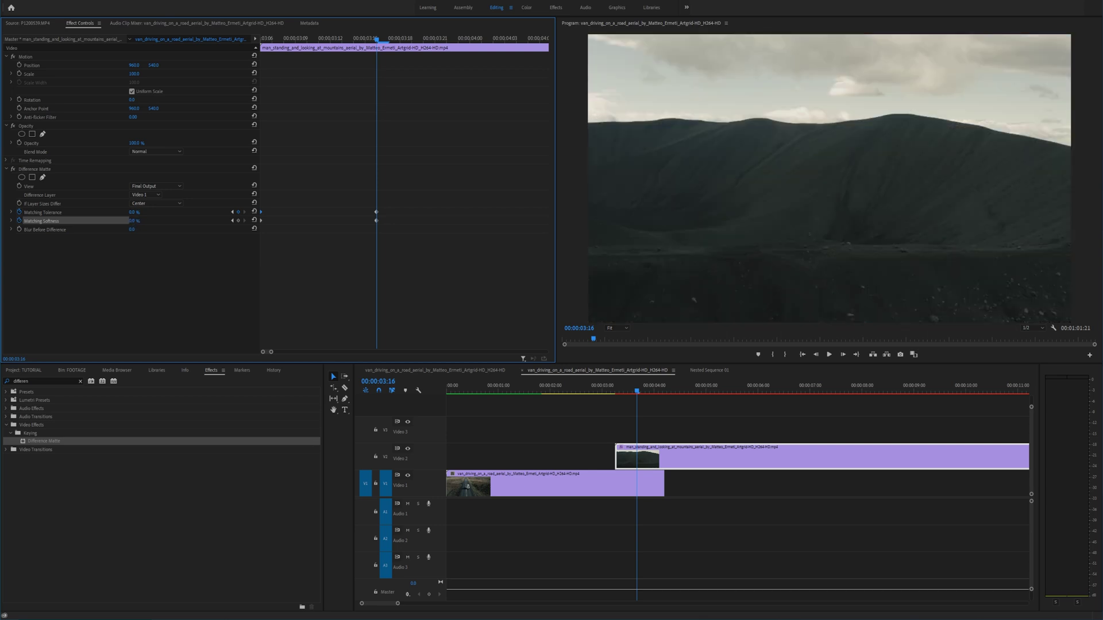
pyautogui.click(134, 221)
pyautogui.write('0')
pyautogui.press('Return')
# Play the transition back from about 3:01 and stop at 3:08
pyautogui.moveTo(364, 38)
pyautogui.mouseDown()
pyautogui.moveTo(239, 41)
pyautogui.moveTo(364, 40)
pyautogui.mouseUp()
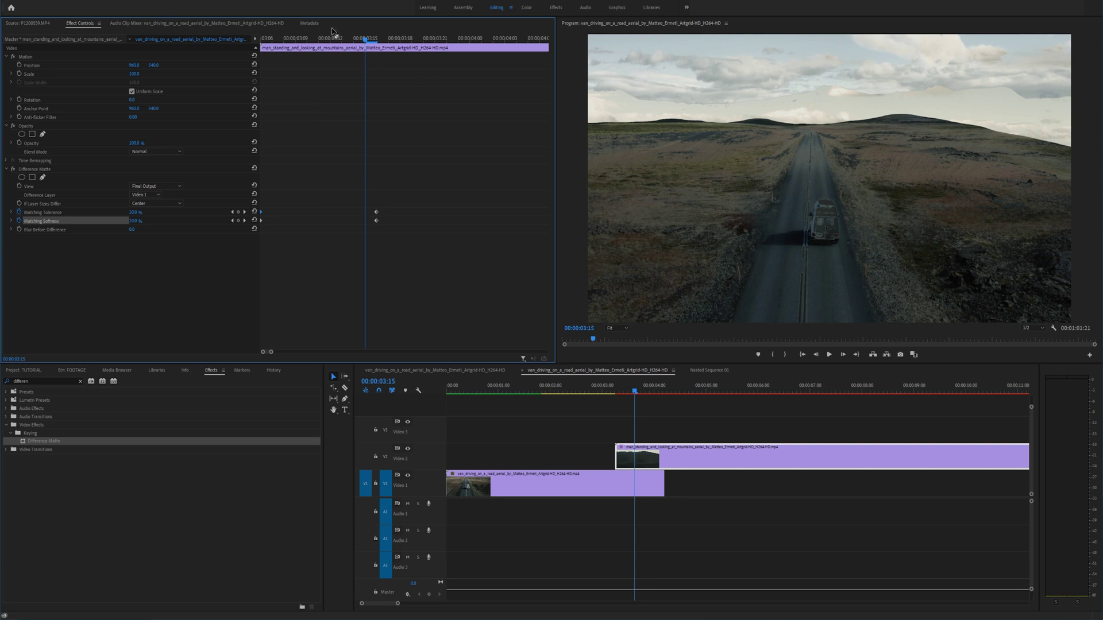
pyautogui.press('j')
pyautogui.click(676, 405)
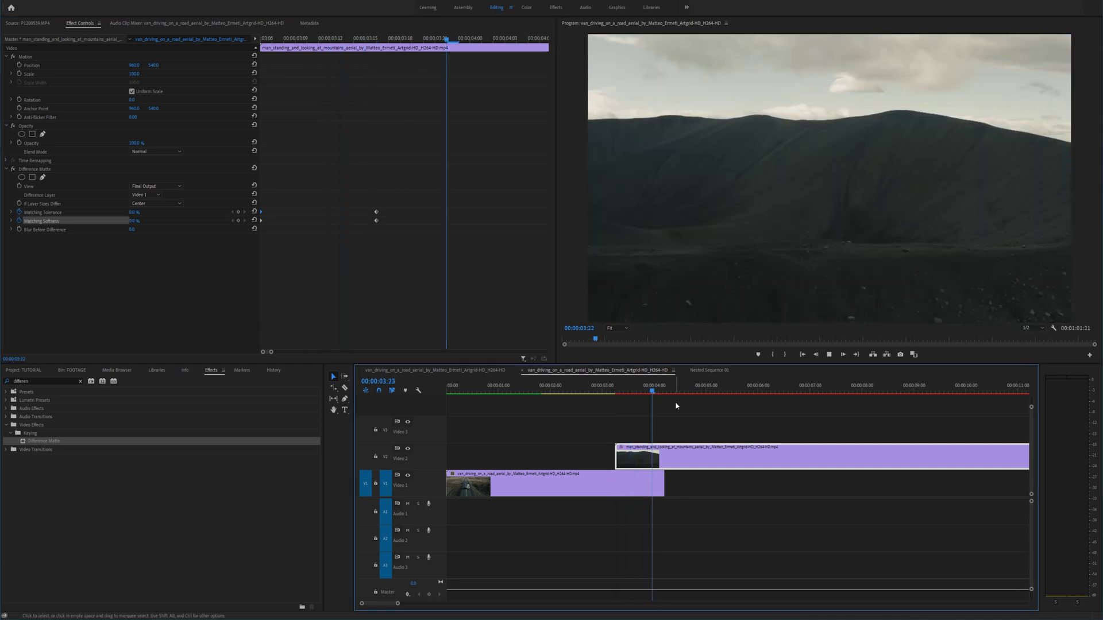
pyautogui.moveTo(619, 393); pyautogui.dragTo(603, 392)
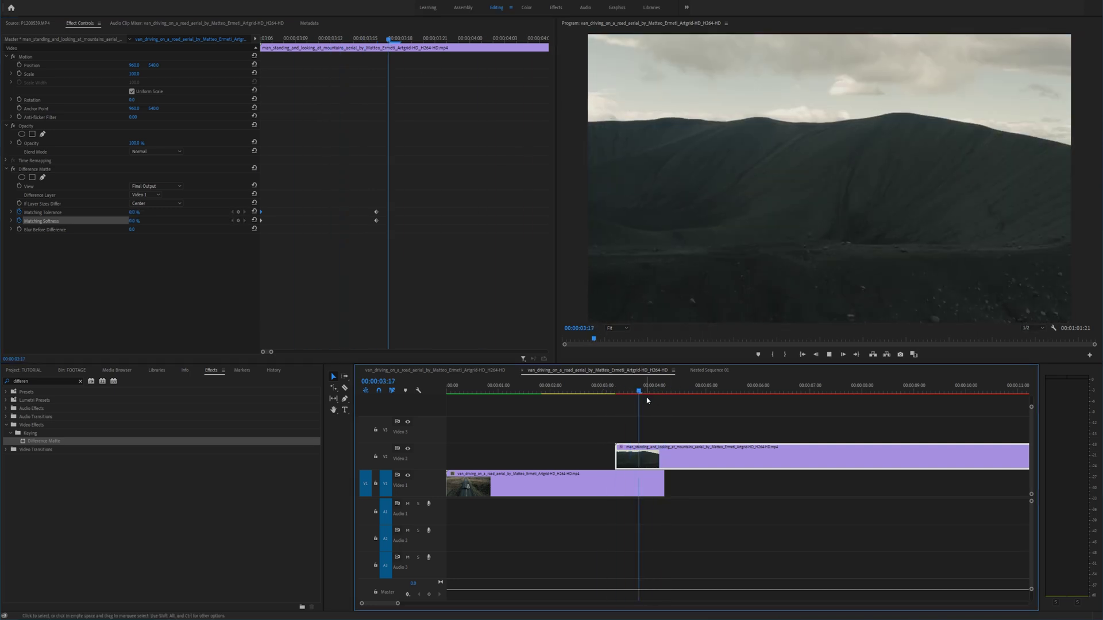
pyautogui.click(586, 392)
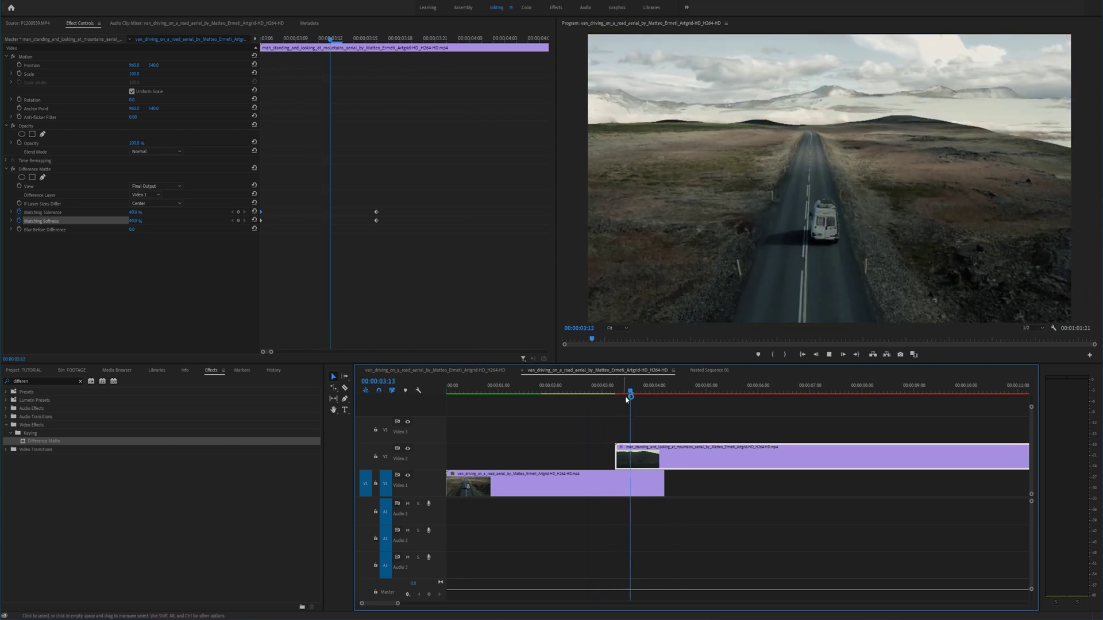
pyautogui.moveTo(646, 393)
pyautogui.mouseDown()
pyautogui.moveTo(621, 390)
pyautogui.moveTo(632, 391)
pyautogui.mouseUp()
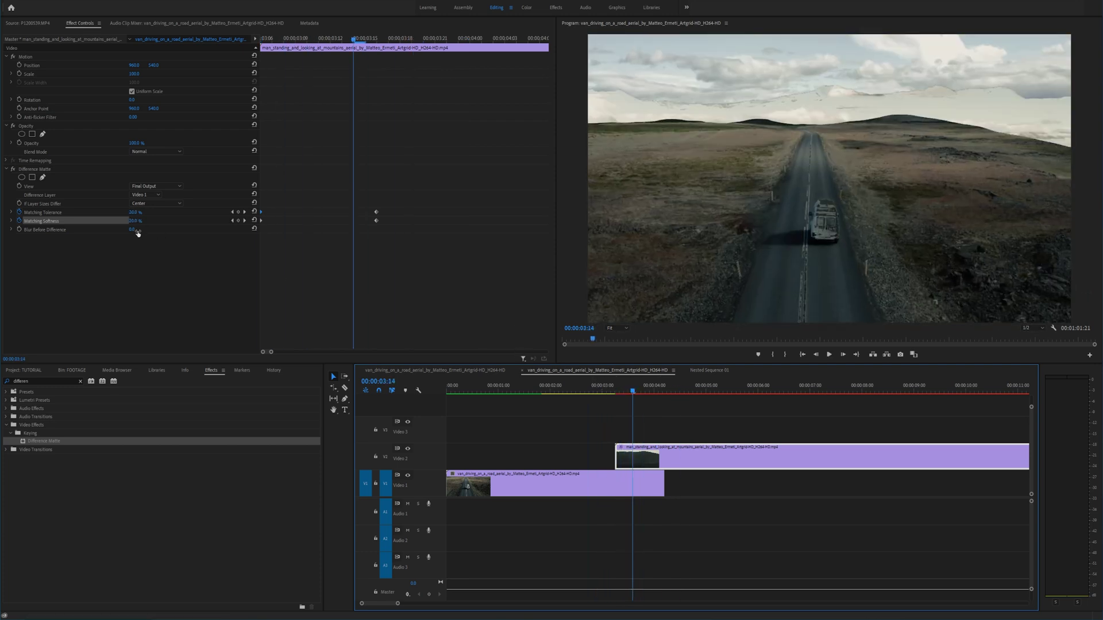
# Raise Blur Before Difference to about 44.7, preview the blend, and zoom the timeline out
pyautogui.moveTo(133, 230); pyautogui.dragTo(160, 229)
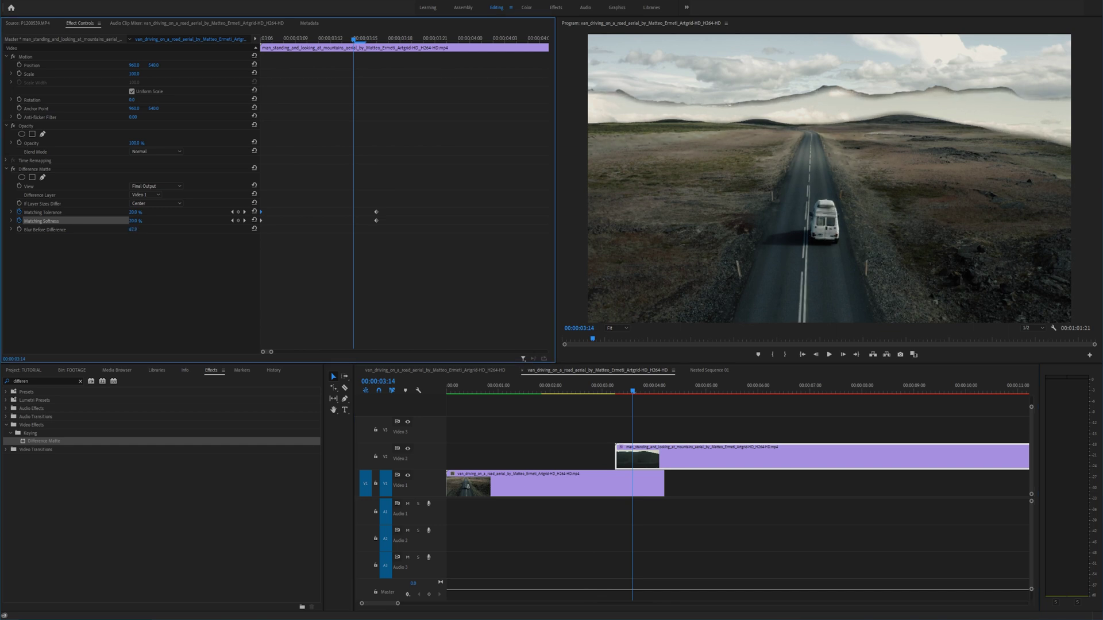
pyautogui.click(592, 388)
pyautogui.press('space')
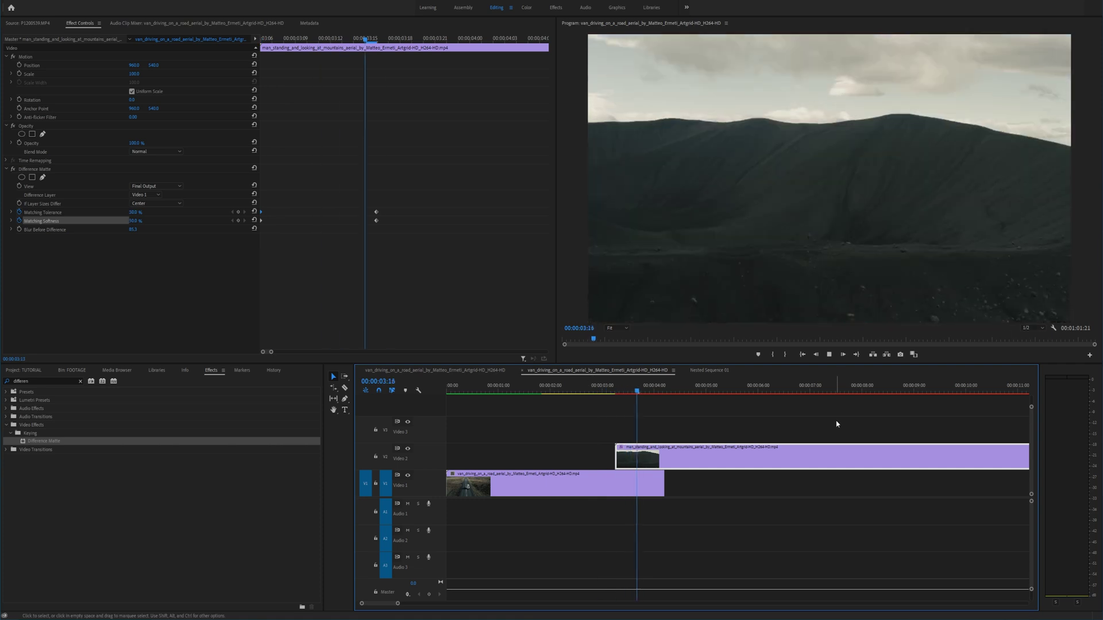
pyautogui.press('space')
pyautogui.press('-')
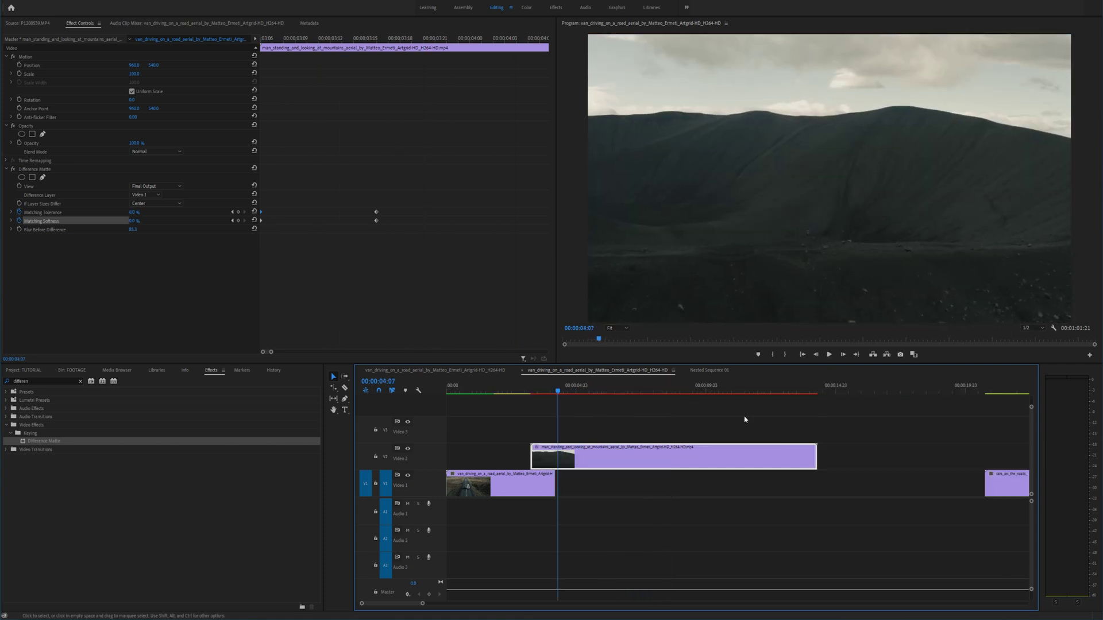
pyautogui.click(744, 419)
pyautogui.press('-')
pyautogui.press('-')
pyautogui.press('-')
# Save the project and zoom in on the city clips at 00:00:22:11
pyautogui.moveTo(647, 390); pyautogui.dragTo(609, 390)
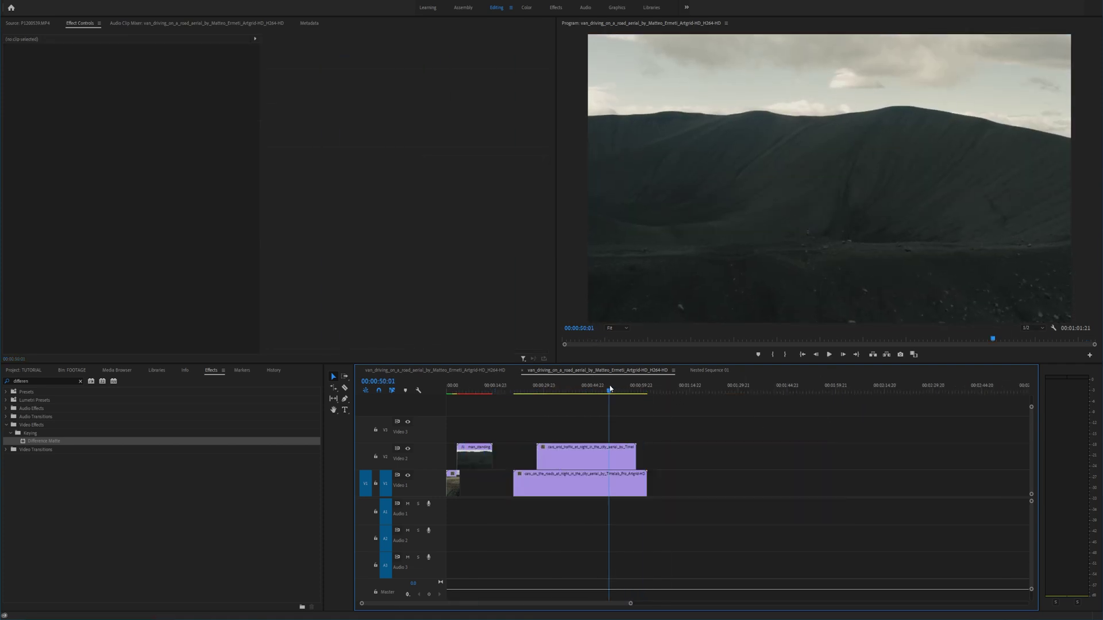
pyautogui.hotkey('ctrl', 's')
pyautogui.click(521, 389)
pyautogui.press('=')
pyautogui.press('=')
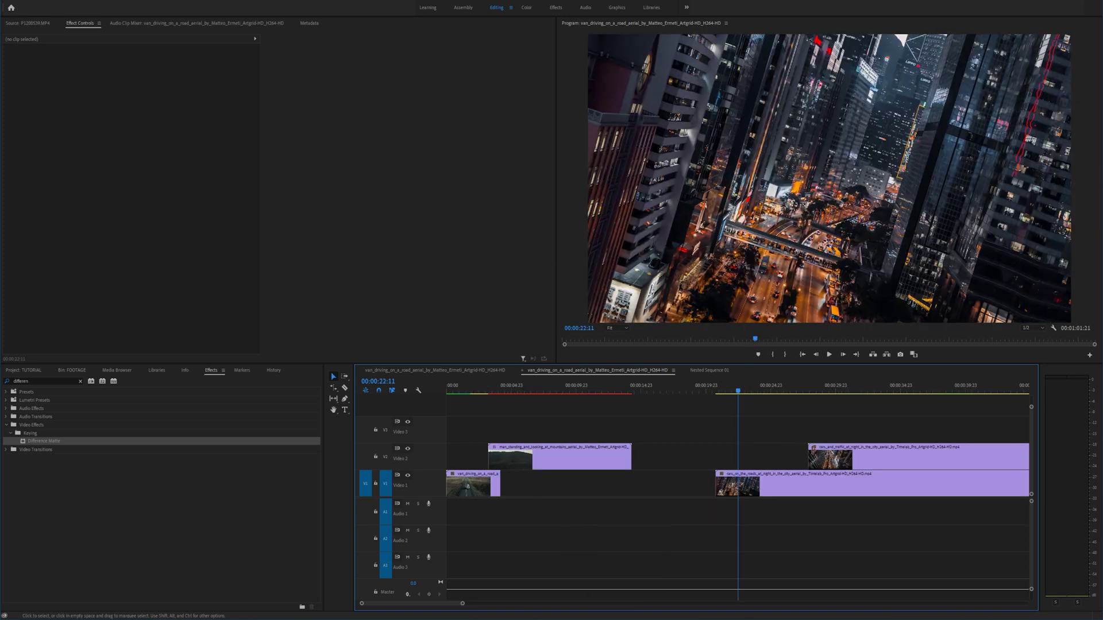
pyautogui.press('space')
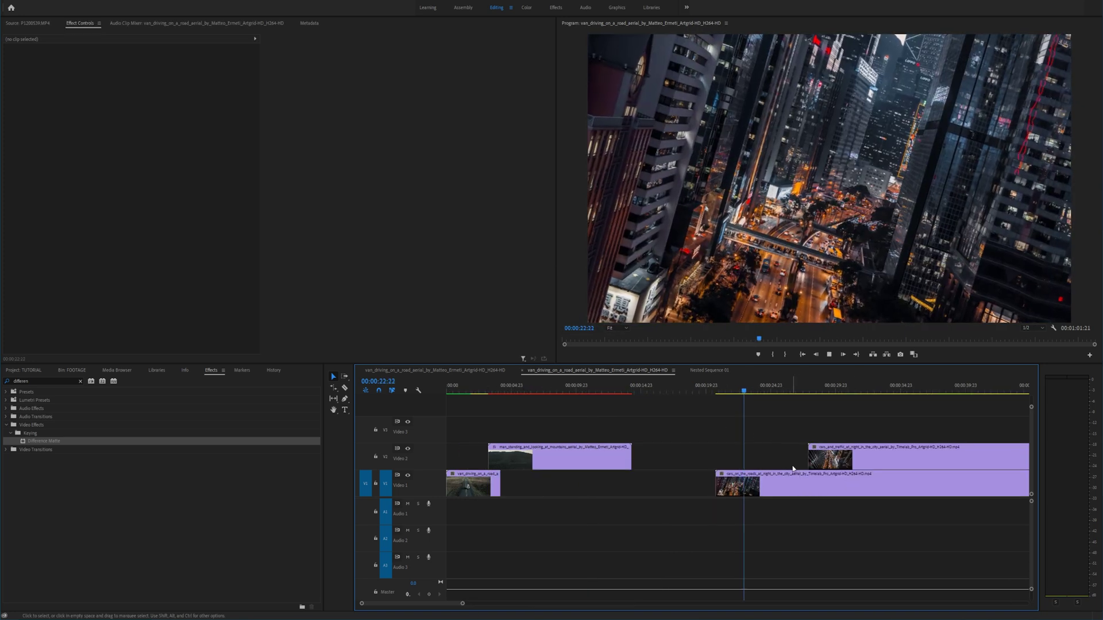
# Shift the upper city clip slightly earlier and preview the overlap to 00:00:27:23
pyautogui.click(830, 466)
pyautogui.moveTo(829, 466); pyautogui.dragTo(808, 463)
pyautogui.press('space')
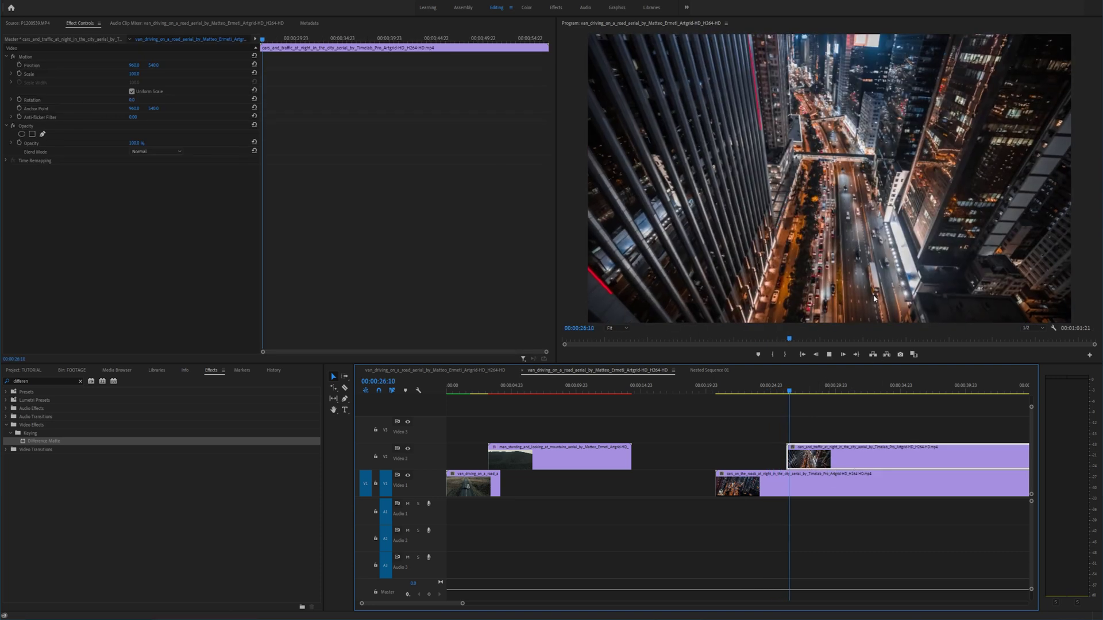
pyautogui.press('space')
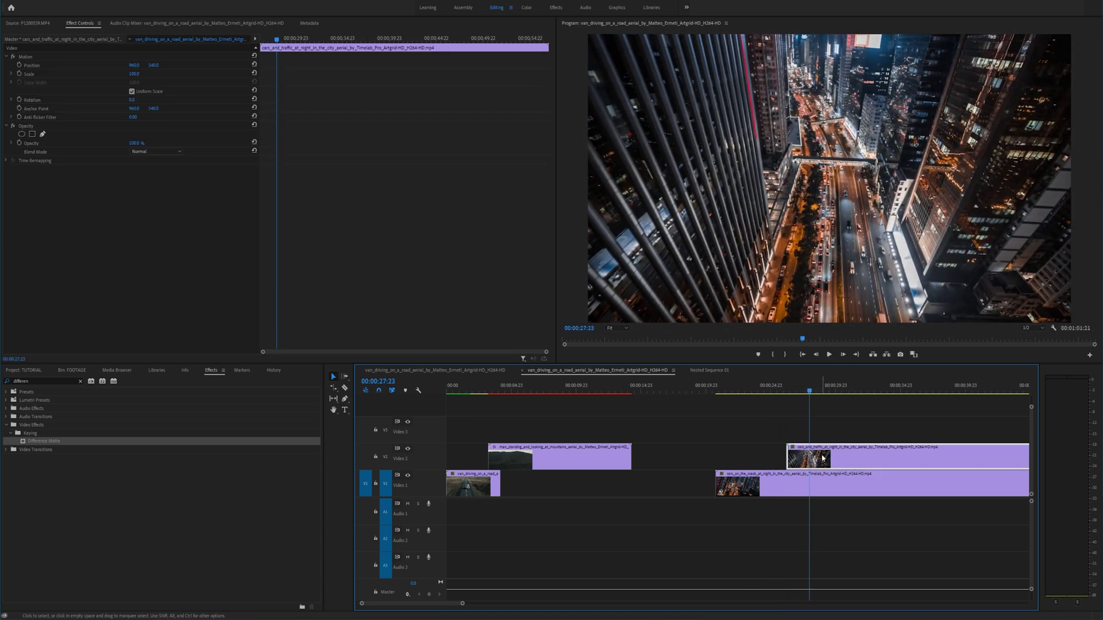
# Apply Difference Matte to the upper city clip with Video 1 as difference layer and 0% tolerance
pyautogui.moveTo(42, 442); pyautogui.dragTo(823, 456)
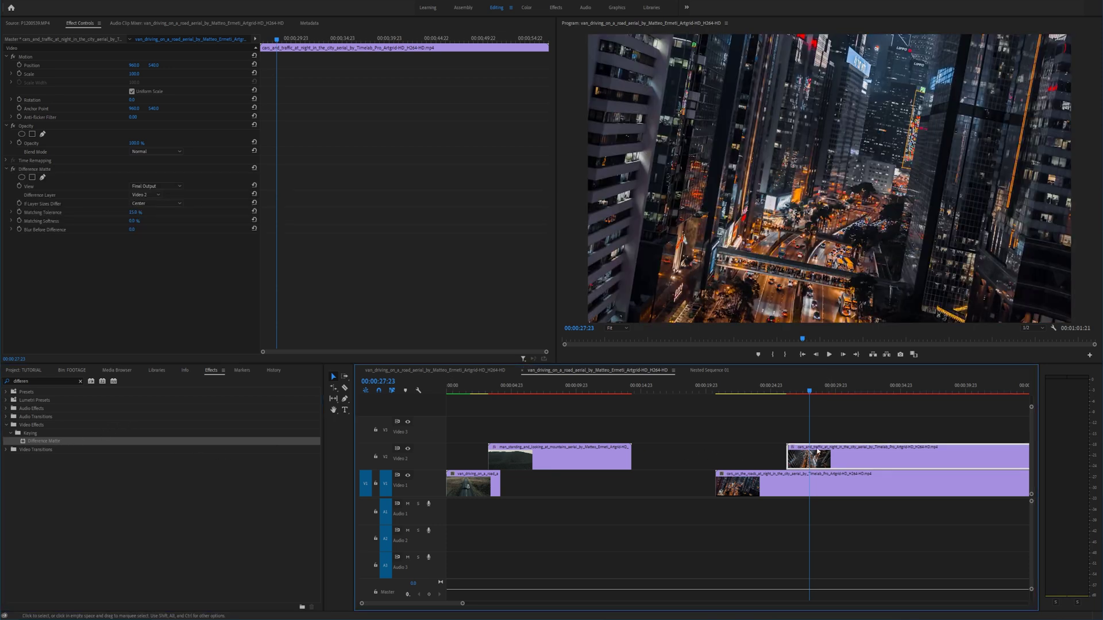
pyautogui.click(147, 196)
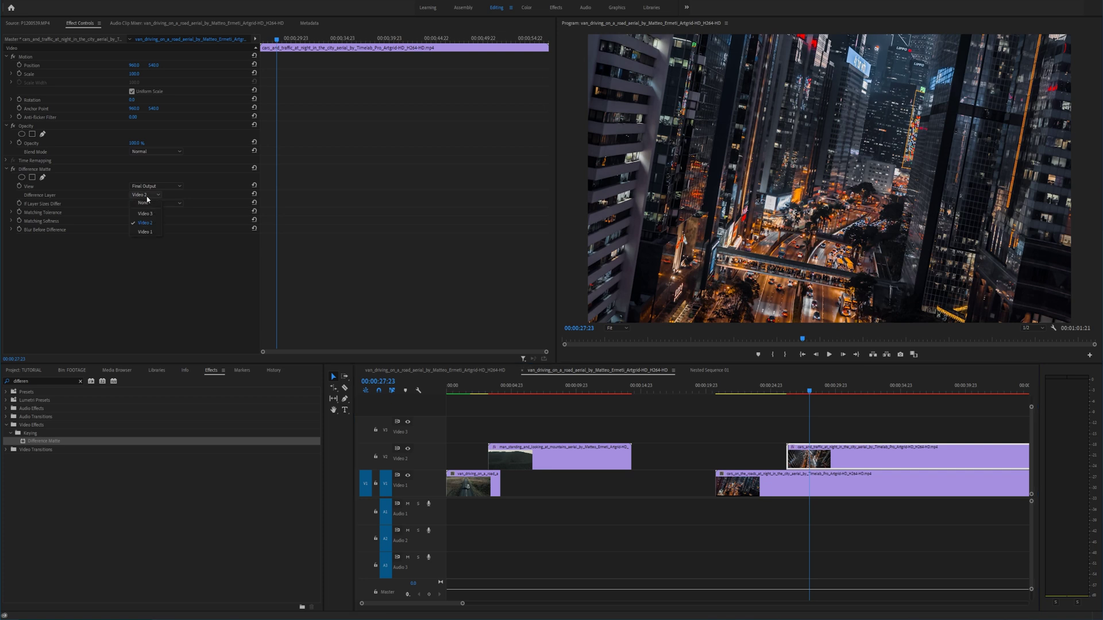
pyautogui.click(149, 232)
pyautogui.click(773, 482)
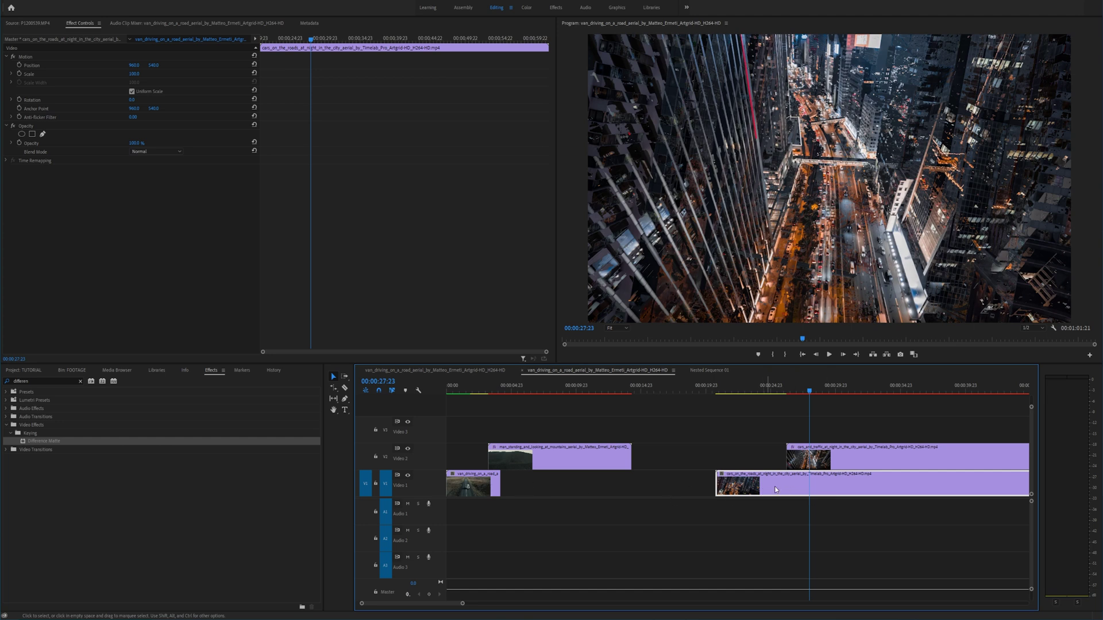
pyautogui.click(817, 467)
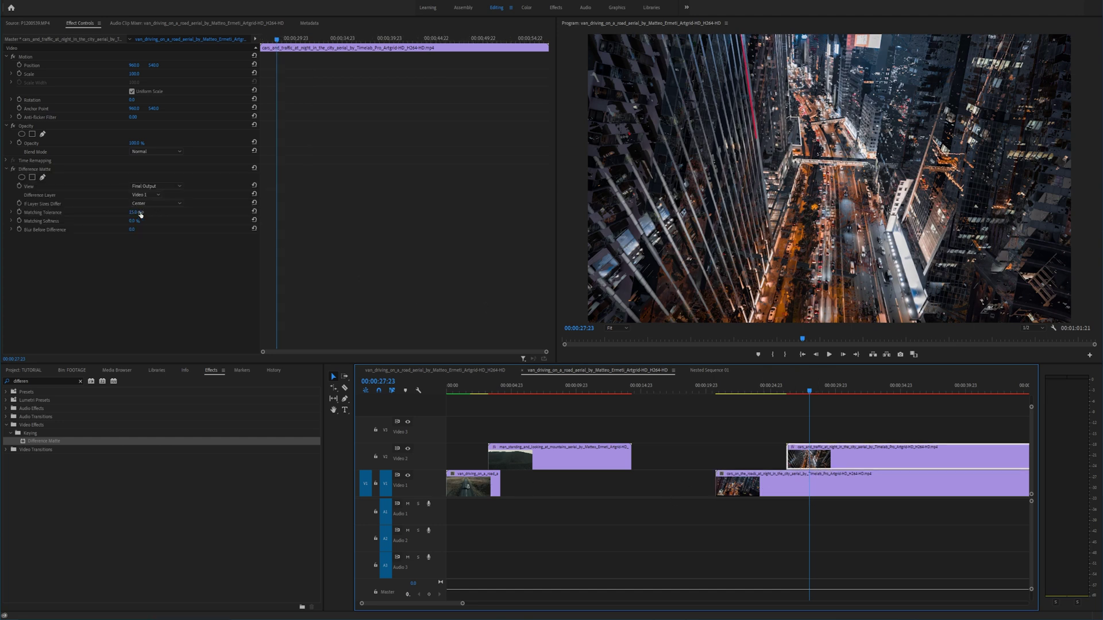
pyautogui.moveTo(140, 214)
pyautogui.mouseDown()
pyautogui.moveTo(125, 215)
pyautogui.moveTo(177, 215)
pyautogui.moveTo(129, 214)
pyautogui.mouseUp()
# At the city clip's start, set Matching Tolerance to 20% and start keyframing it
pyautogui.moveTo(276, 42); pyautogui.dragTo(261, 41)
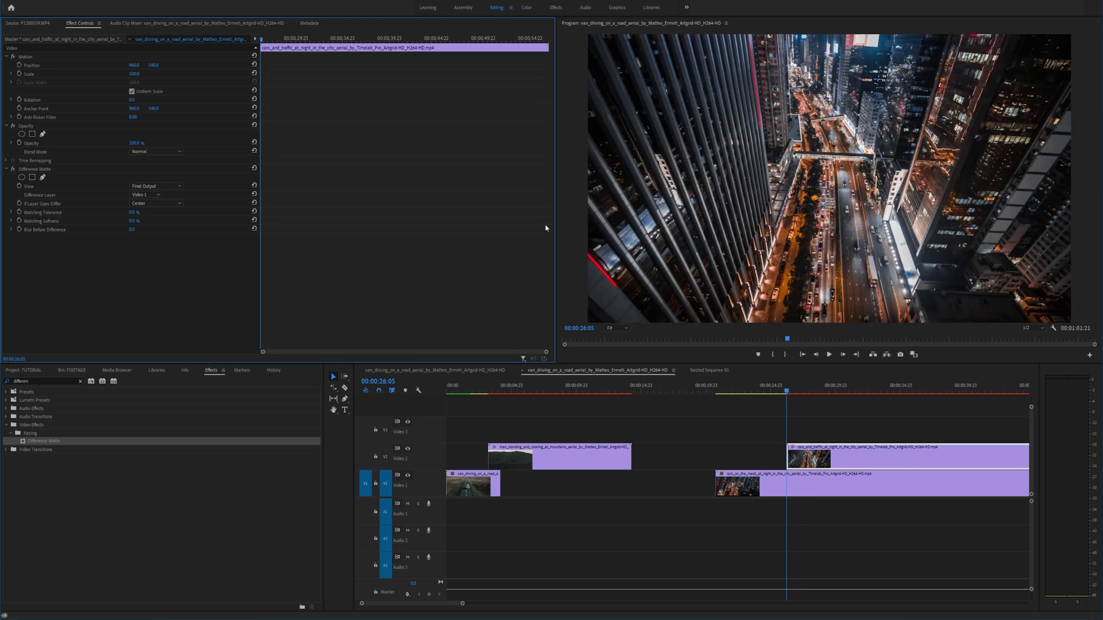
pyautogui.press('=')
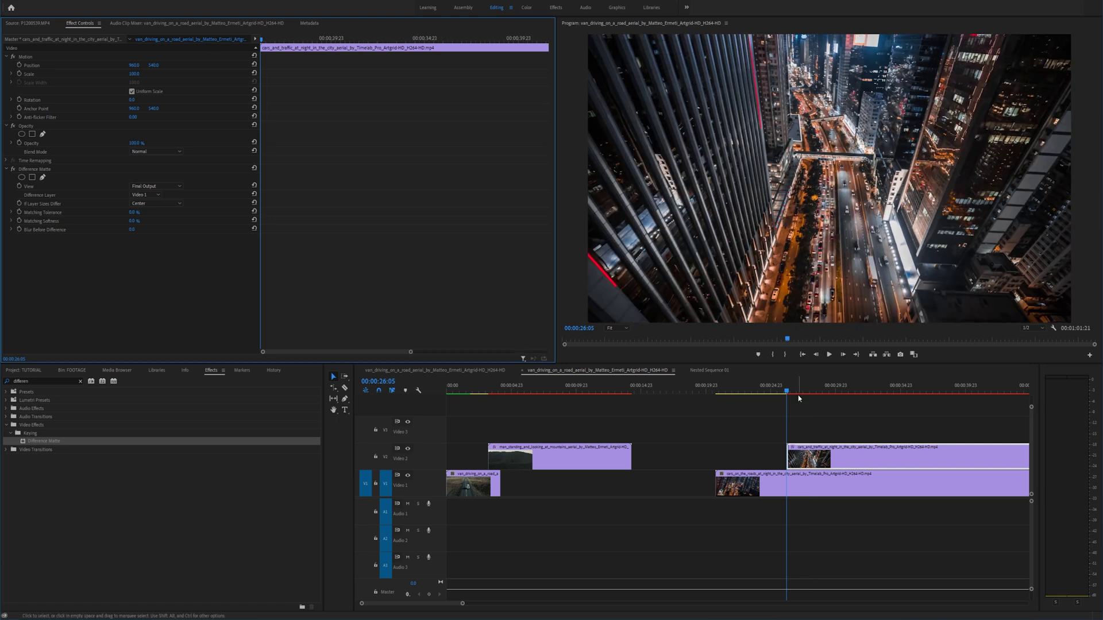
pyautogui.press('=')
pyautogui.press('=')
pyautogui.click(134, 212)
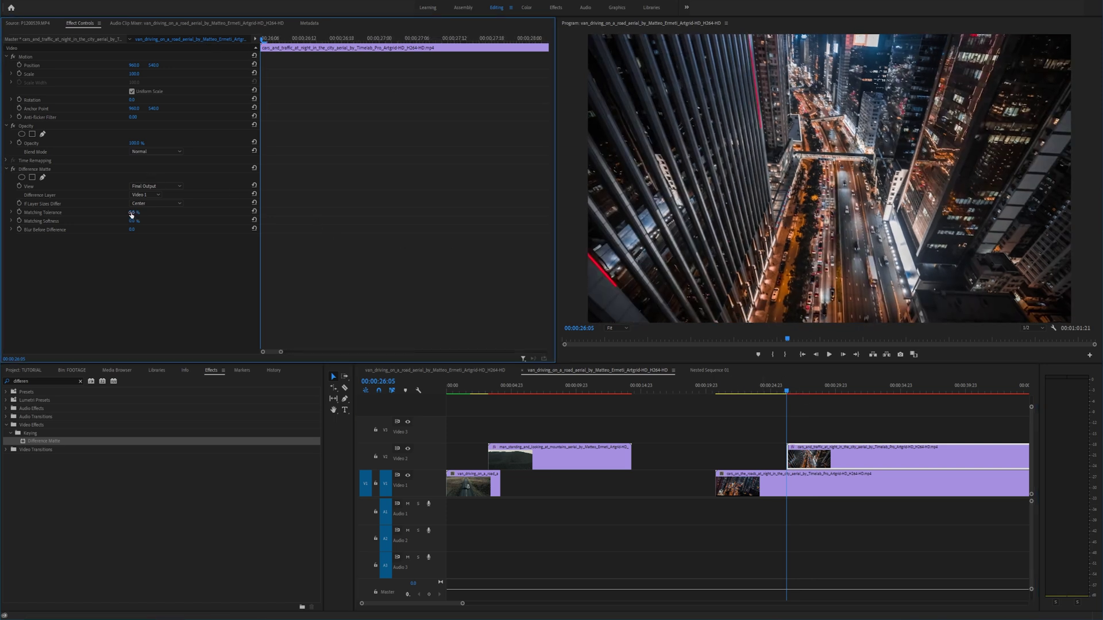
pyautogui.write('49')
pyautogui.press('Return')
pyautogui.hotkey('ctrl', 'z')
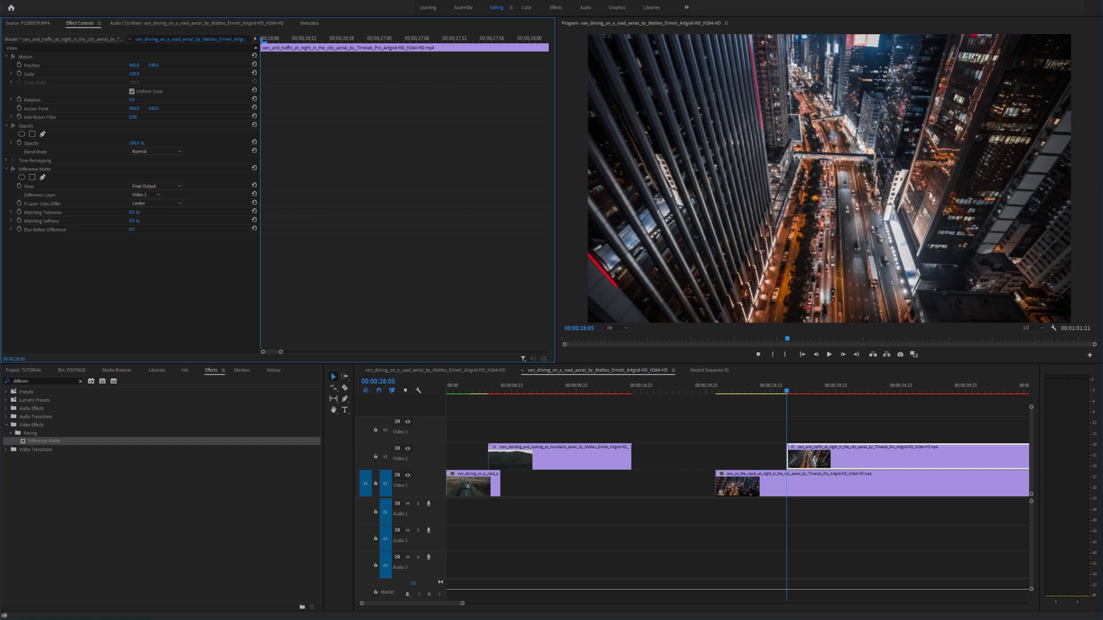
pyautogui.click(139, 212)
pyautogui.write('20')
pyautogui.press('Return')
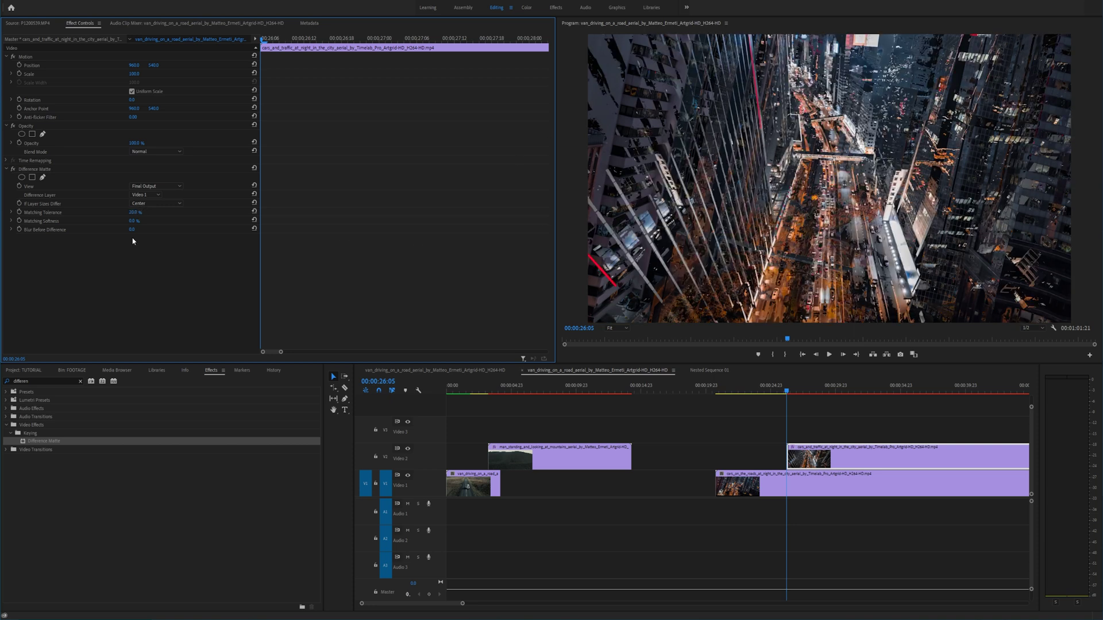
pyautogui.click(22, 213)
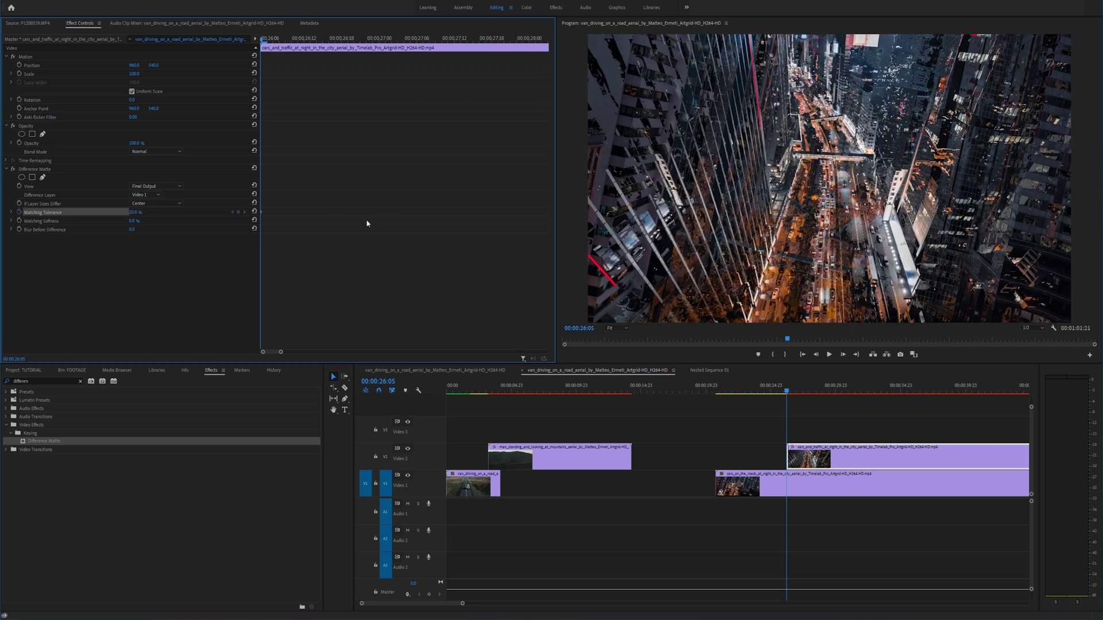
# Keyframe Matching Tolerance on successive frames at 50%, 100%, 80% and 30%
pyautogui.press('Right')
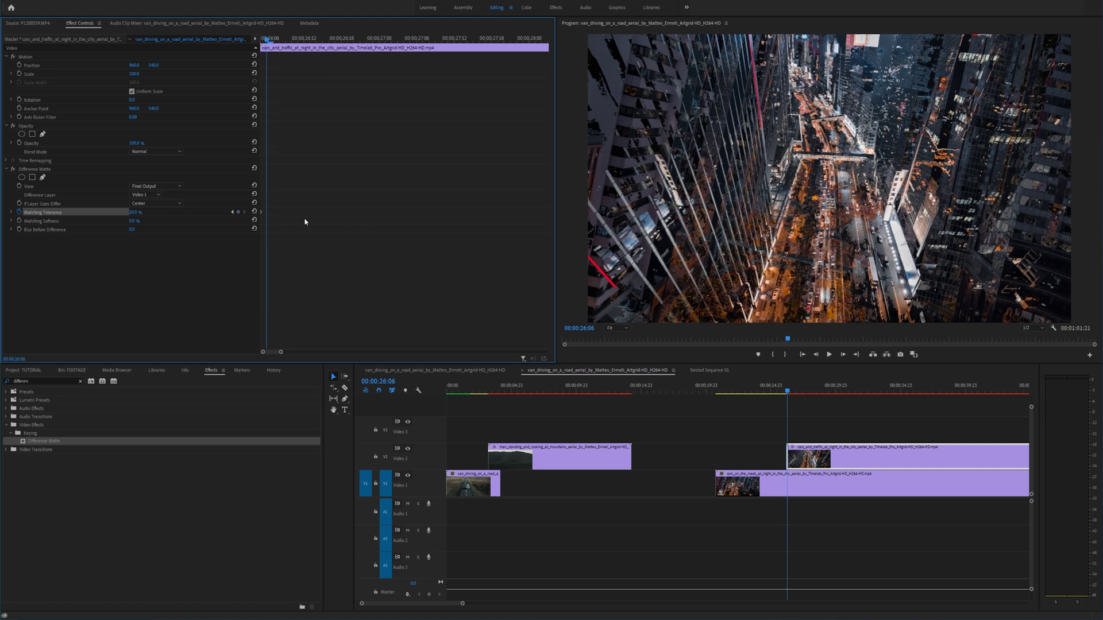
pyautogui.press('=')
pyautogui.click(139, 213)
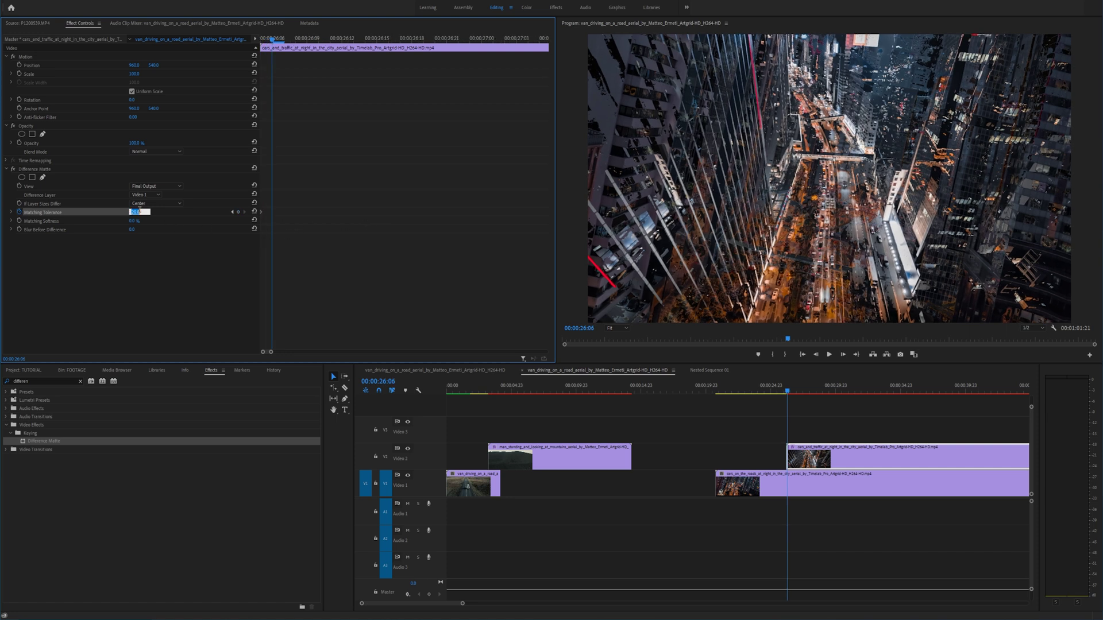
pyautogui.write('50')
pyautogui.press('Return')
pyautogui.press('Right')
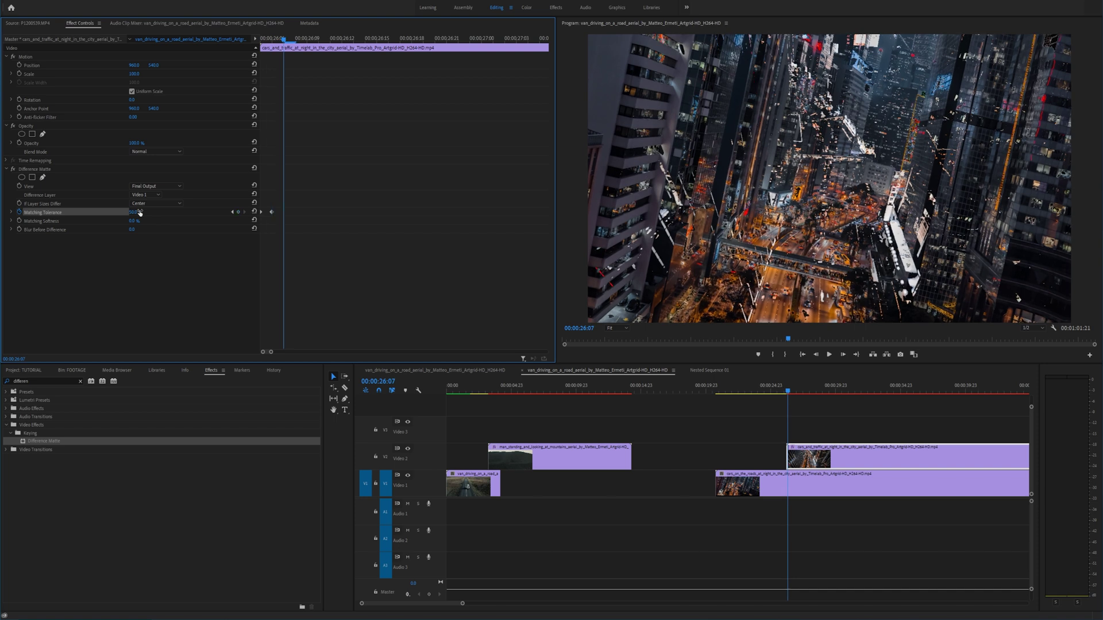
pyautogui.click(139, 213)
pyautogui.write('100')
pyautogui.press('Return')
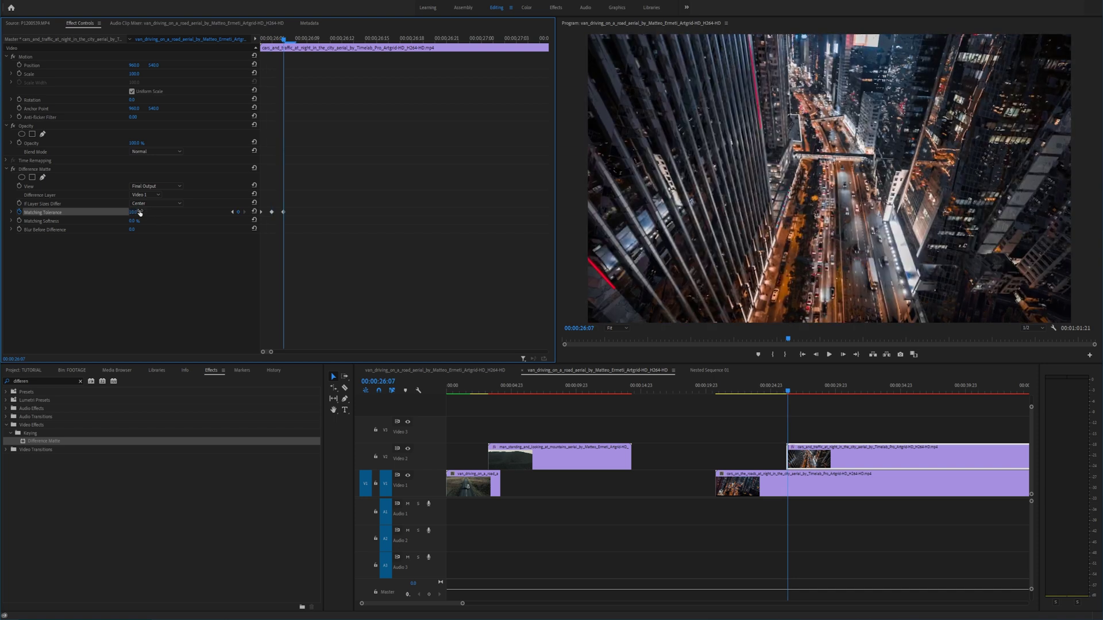
pyautogui.press('Right')
pyautogui.click(139, 212)
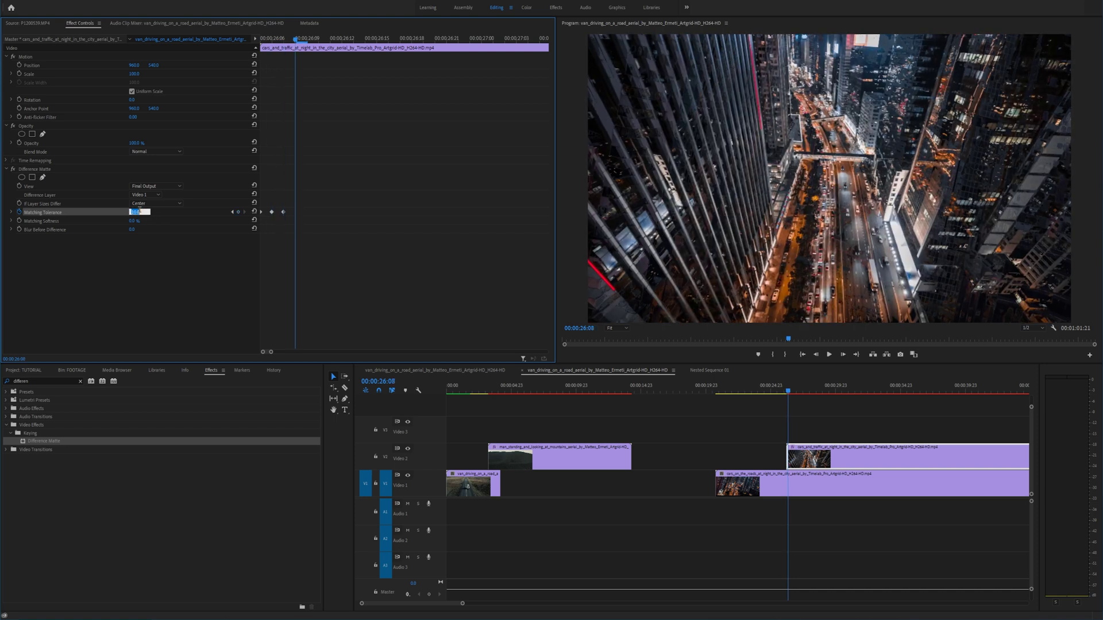
pyautogui.write('80')
pyautogui.press('Return')
pyautogui.press('Right')
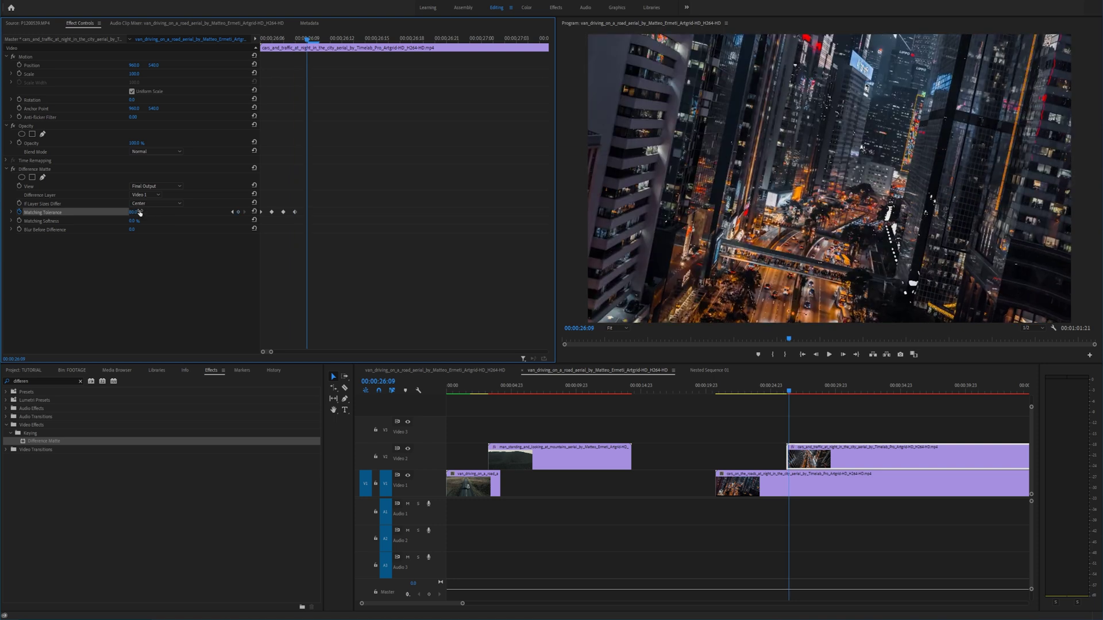
pyautogui.click(140, 212)
pyautogui.write('30')
pyautogui.press('Return')
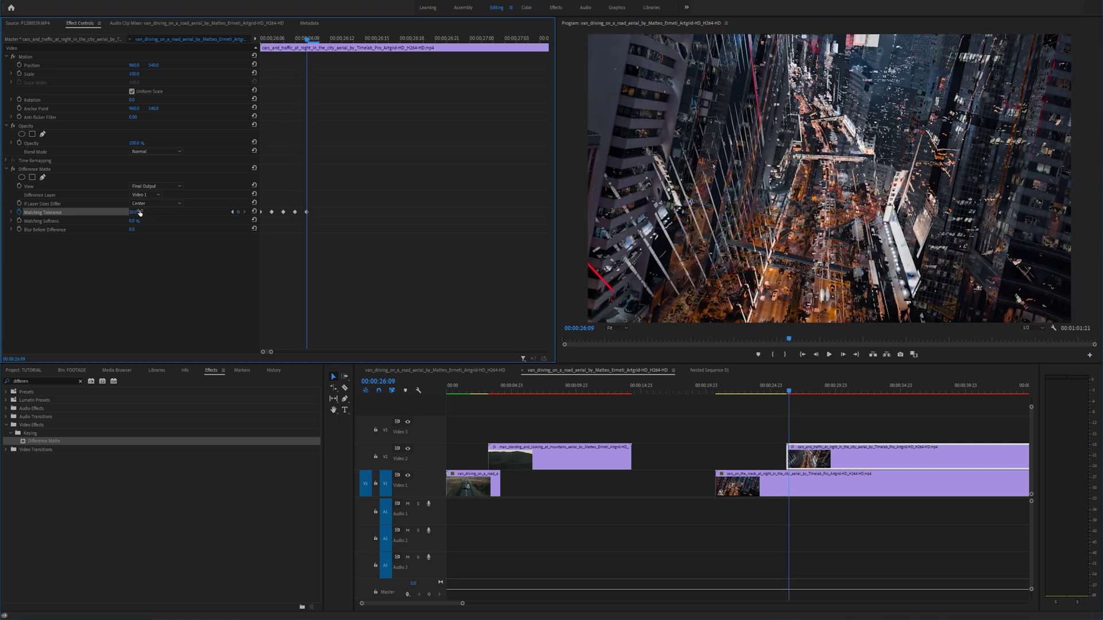
# Continue frame-by-frame Matching Tolerance keyframes at 60%, 50%, 40% and 0%
pyautogui.press('Right')
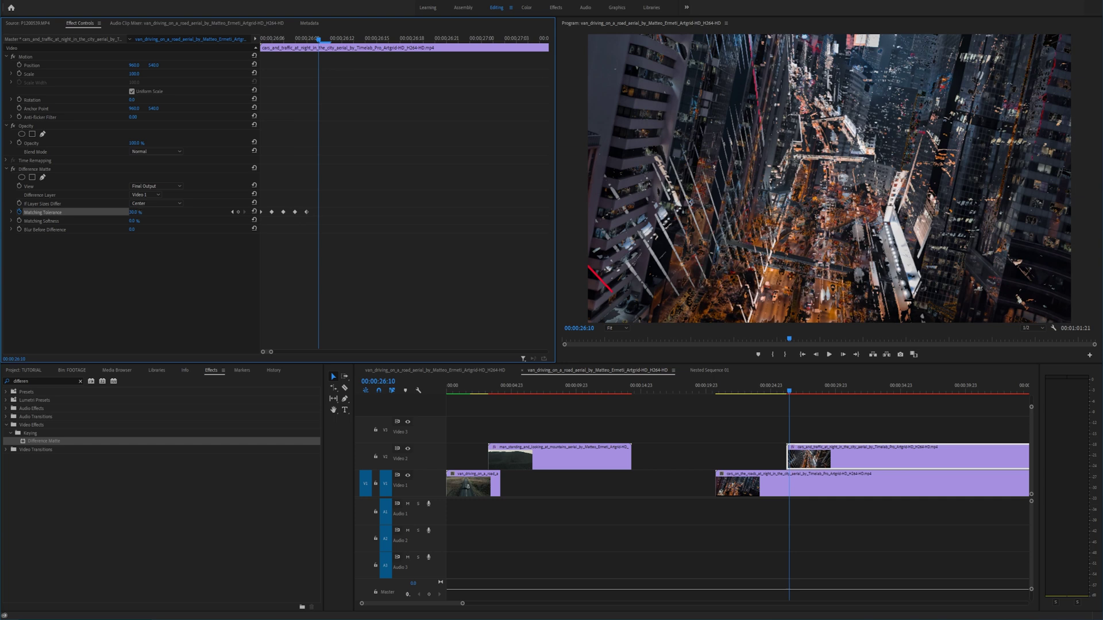
pyautogui.click(135, 212)
pyautogui.write('60')
pyautogui.press('Return')
pyautogui.press('Right')
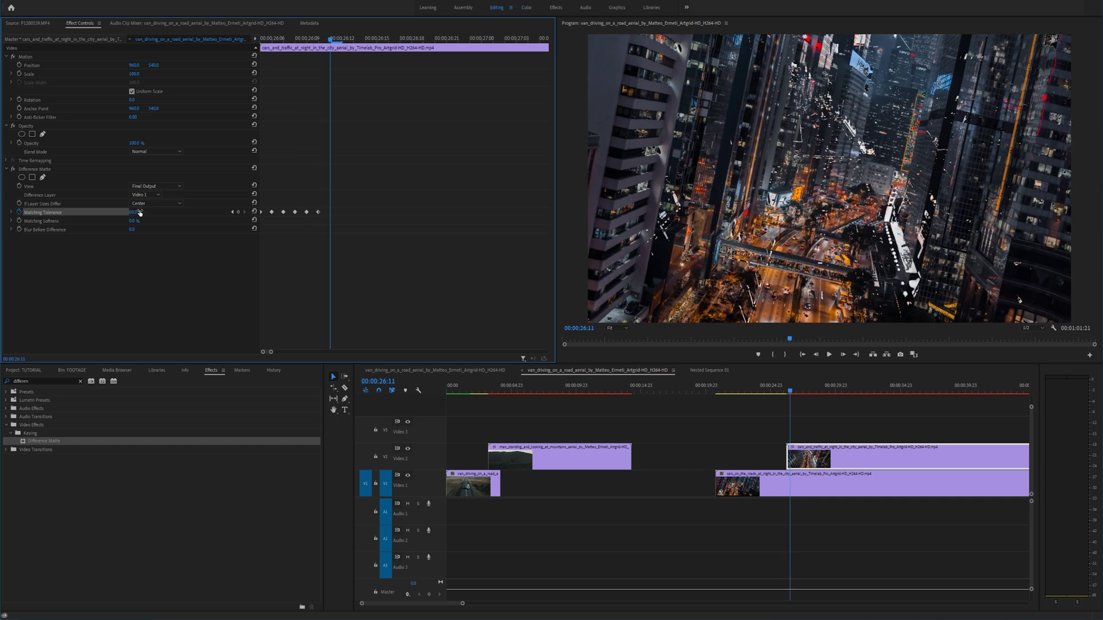
pyautogui.click(135, 212)
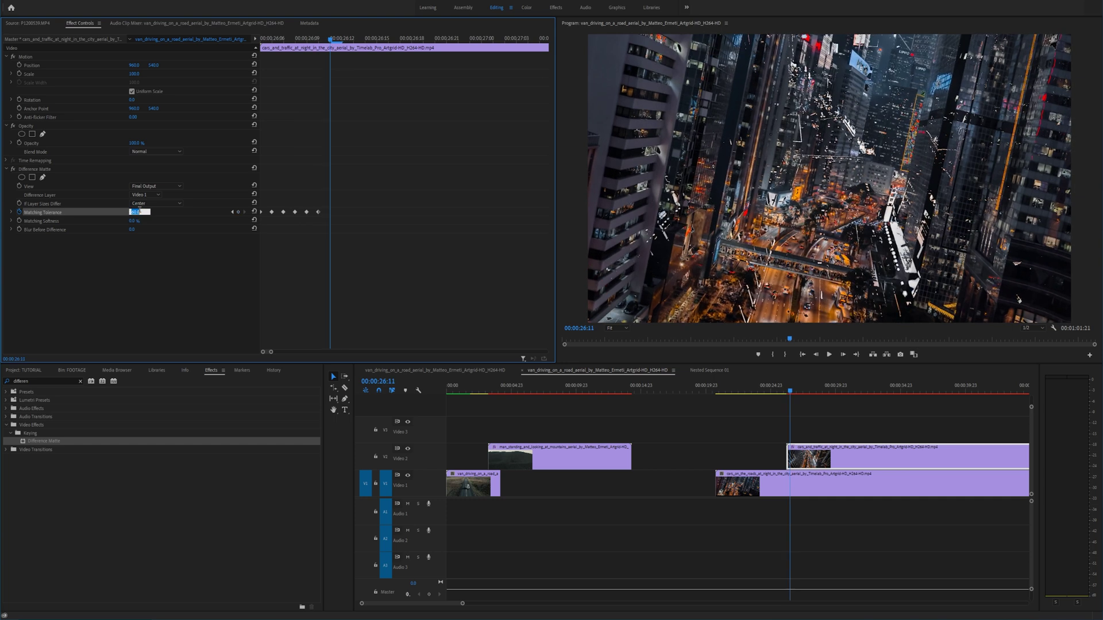
pyautogui.write('50')
pyautogui.press('Return')
pyautogui.press('Right')
pyautogui.click(135, 212)
pyautogui.write('40')
pyautogui.press('Return')
pyautogui.press('Right')
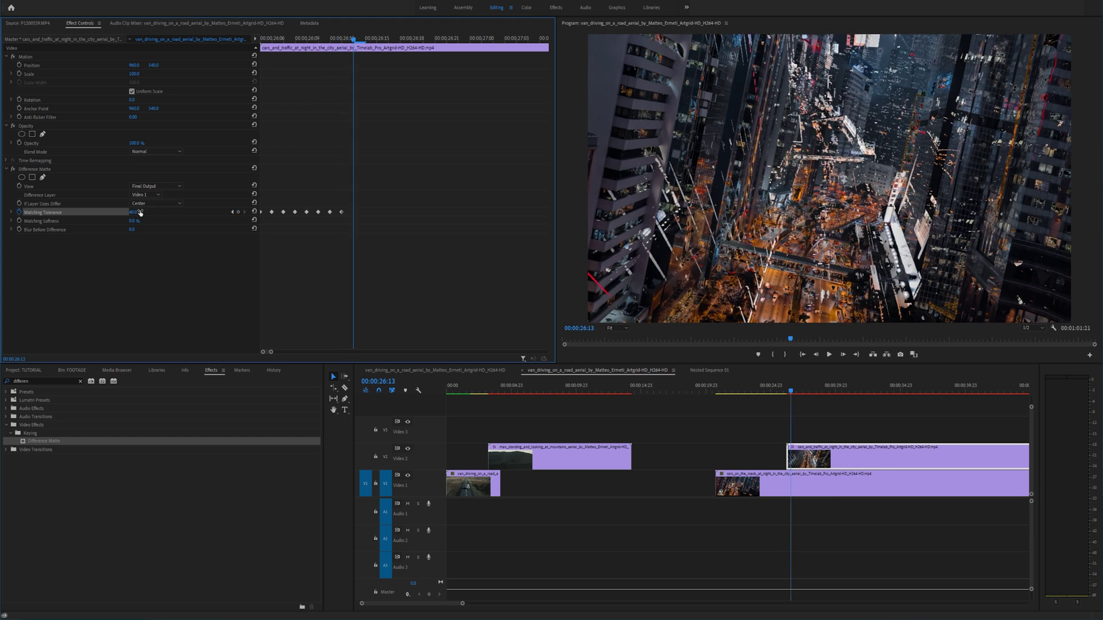
pyautogui.click(139, 213)
pyautogui.write('0')
pyautogui.press('Return')
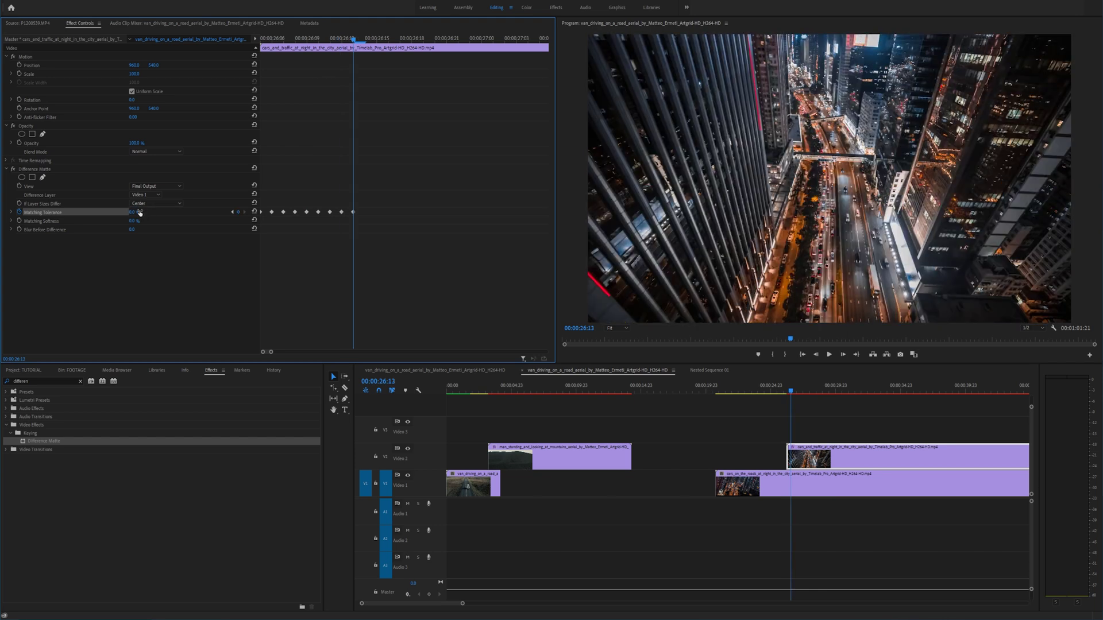
# Trim the lower V1 city clip so it ends around 00:00:27:06
pyautogui.moveTo(791, 392); pyautogui.dragTo(848, 395)
pyautogui.moveTo(1028, 484); pyautogui.dragTo(840, 492)
pyautogui.click(847, 470)
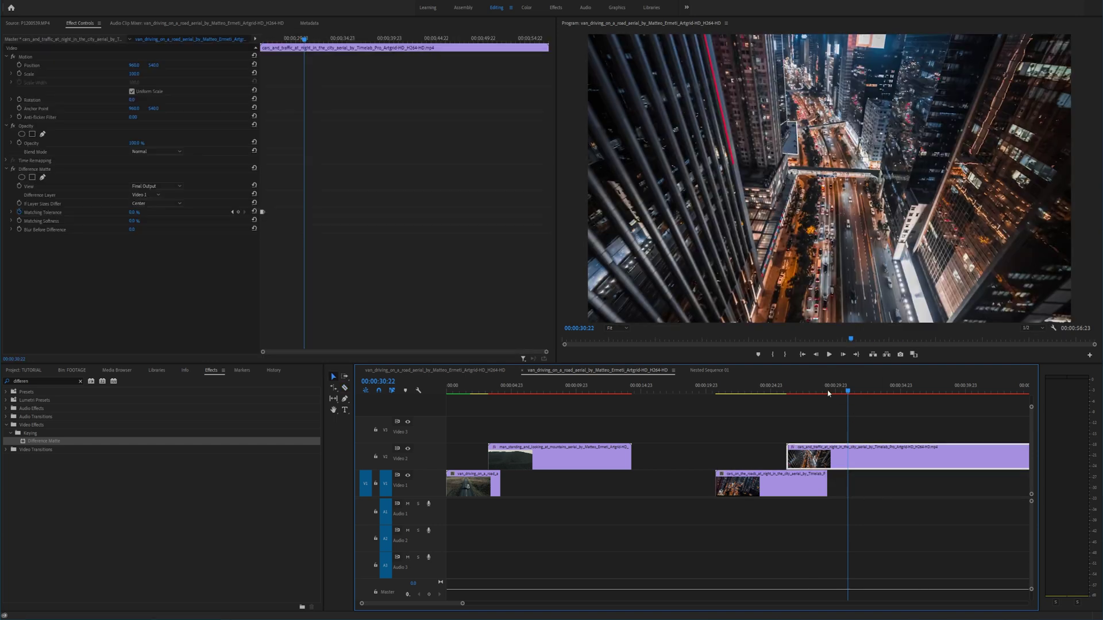
# Play back the glitchy city transition full size from 00:00:24:12
pyautogui.moveTo(848, 390); pyautogui.dragTo(764, 392)
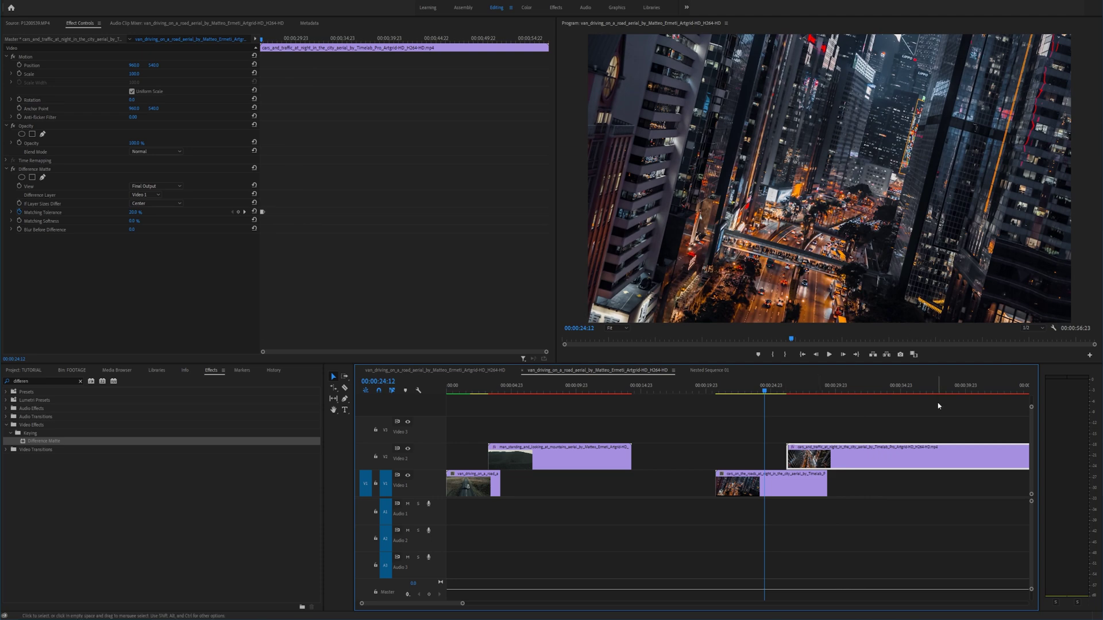
pyautogui.press('space')
pyautogui.hotkey('shift', '`')
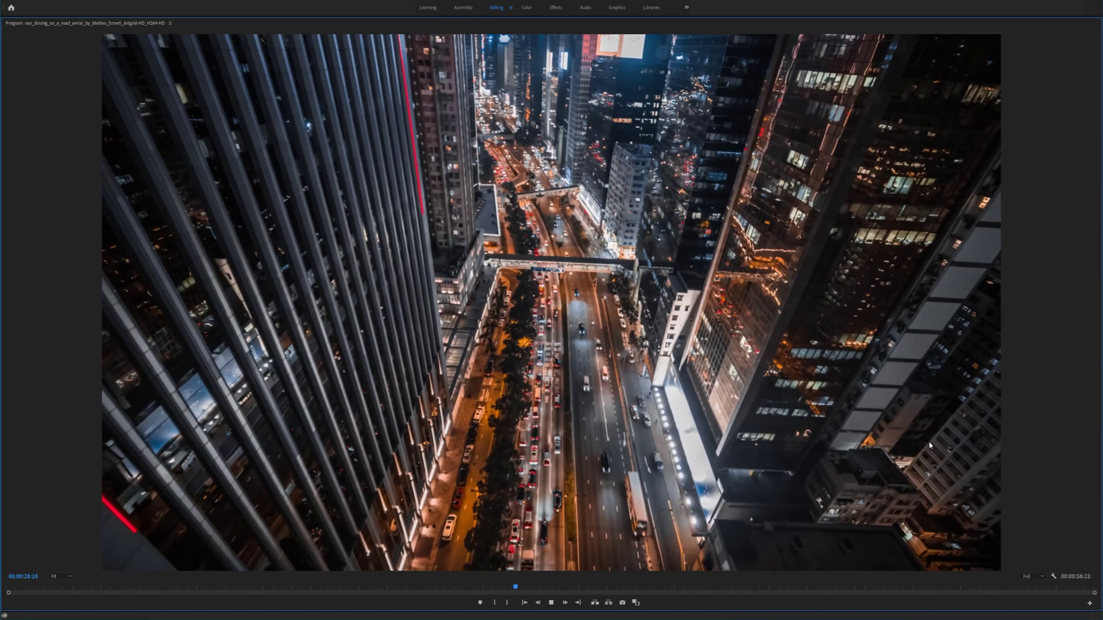
pyautogui.hotkey('shift', '`')
pyautogui.click(775, 391)
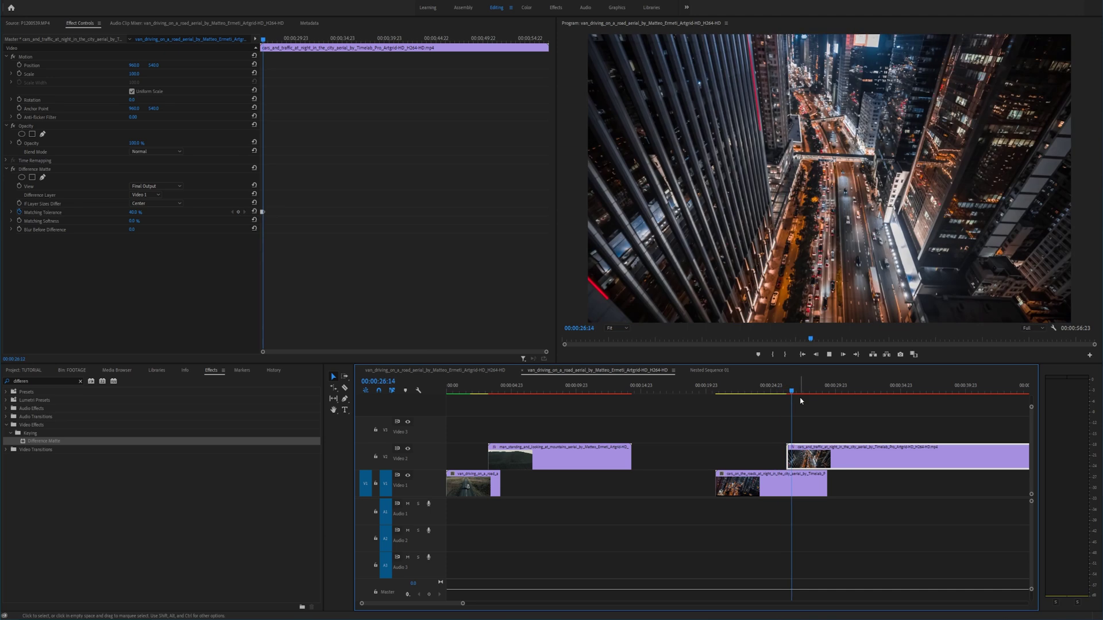
# Replay the transition, zoom the keyframe ruler and select all Matching Tolerance keyframes
pyautogui.press('space')
pyautogui.click(313, 228)
pyautogui.press('=')
pyautogui.press('=')
pyautogui.press('=')
pyautogui.press('=')
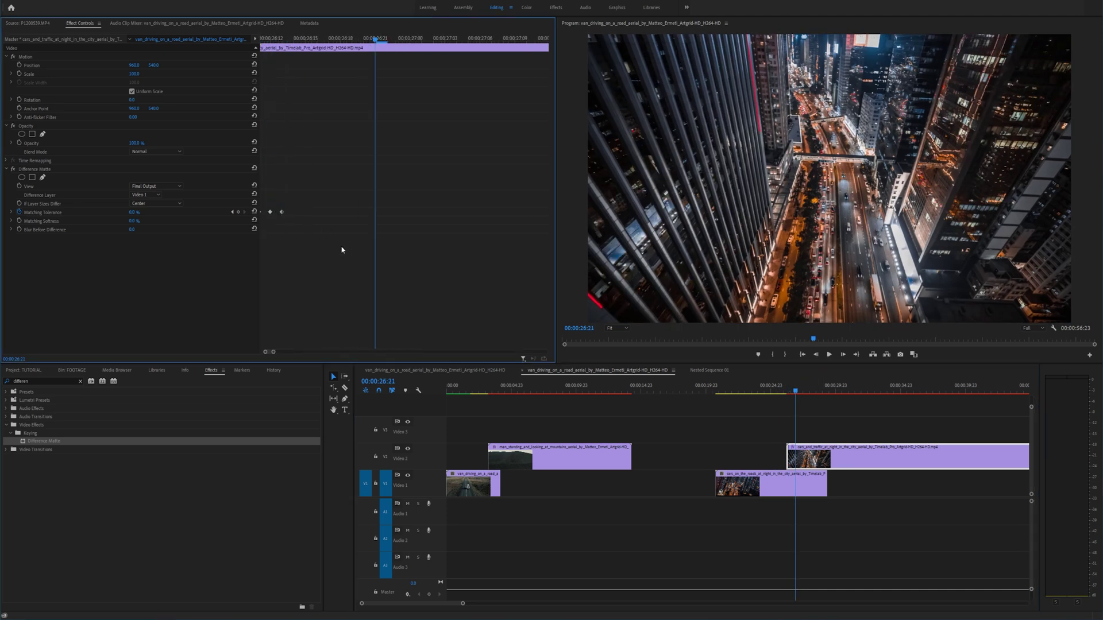
pyautogui.press('Up')
pyautogui.press('=')
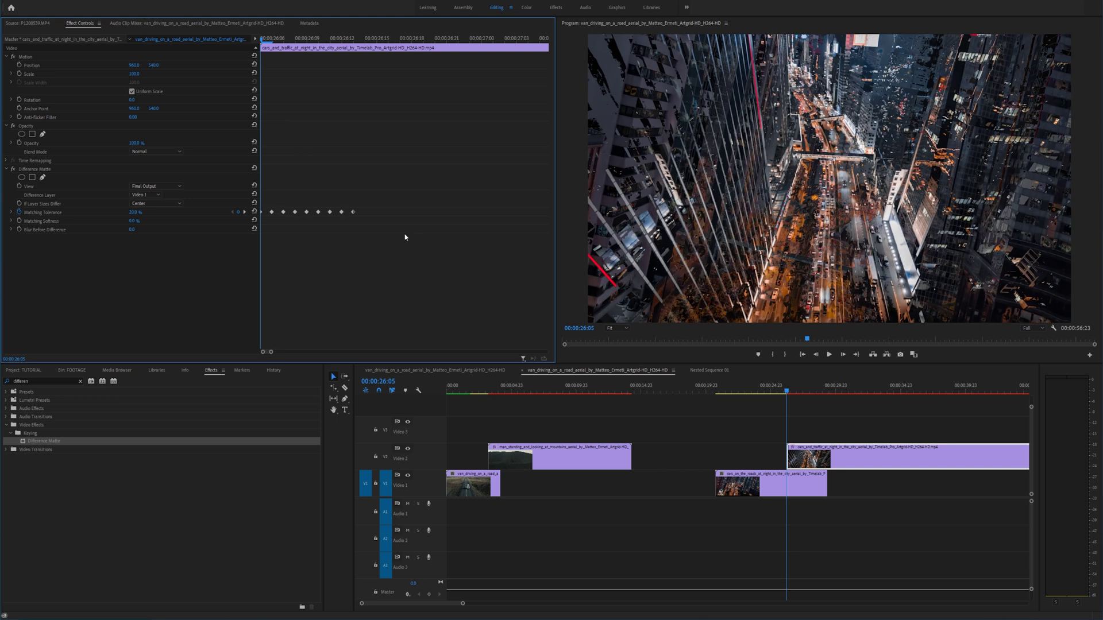
pyautogui.press('-')
pyautogui.moveTo(328, 239); pyautogui.dragTo(372, 215)
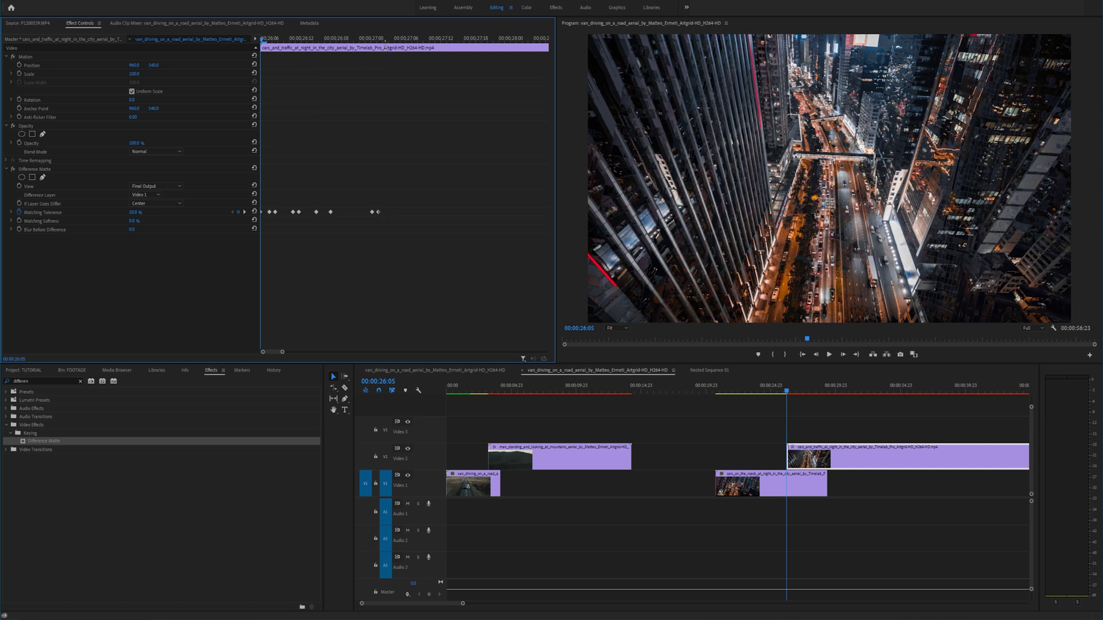
# Lower Matching Tolerance to 0% at 00:00:27:03, reselect the keyframes and scrub through the glitch
pyautogui.click(387, 40)
pyautogui.moveTo(142, 213); pyautogui.dragTo(120, 213)
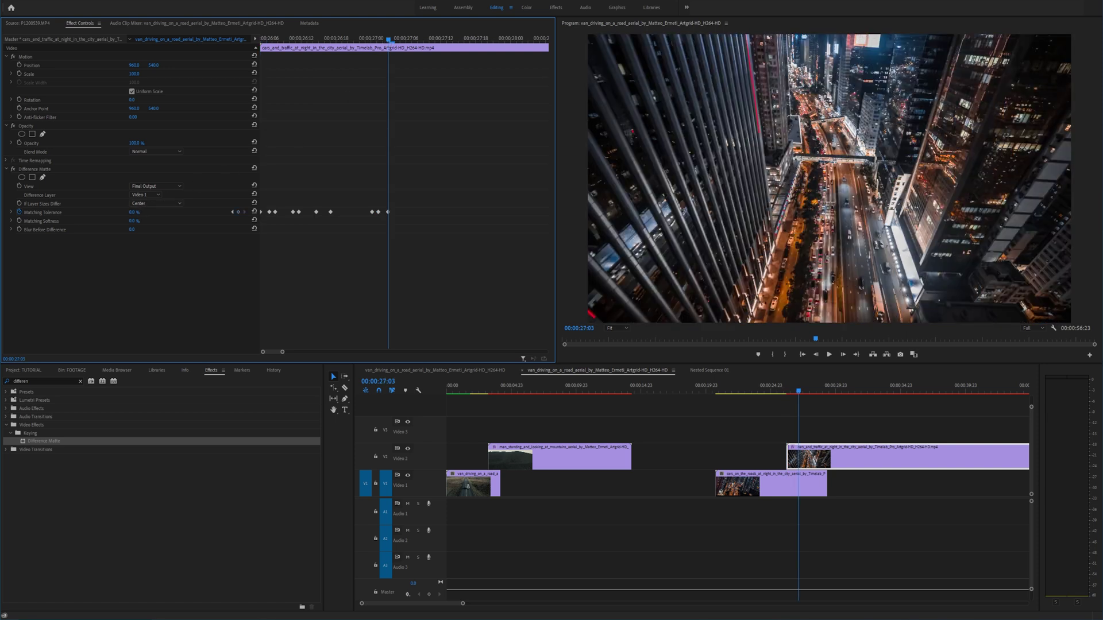
pyautogui.moveTo(427, 222); pyautogui.dragTo(267, 208)
pyautogui.click(329, 40)
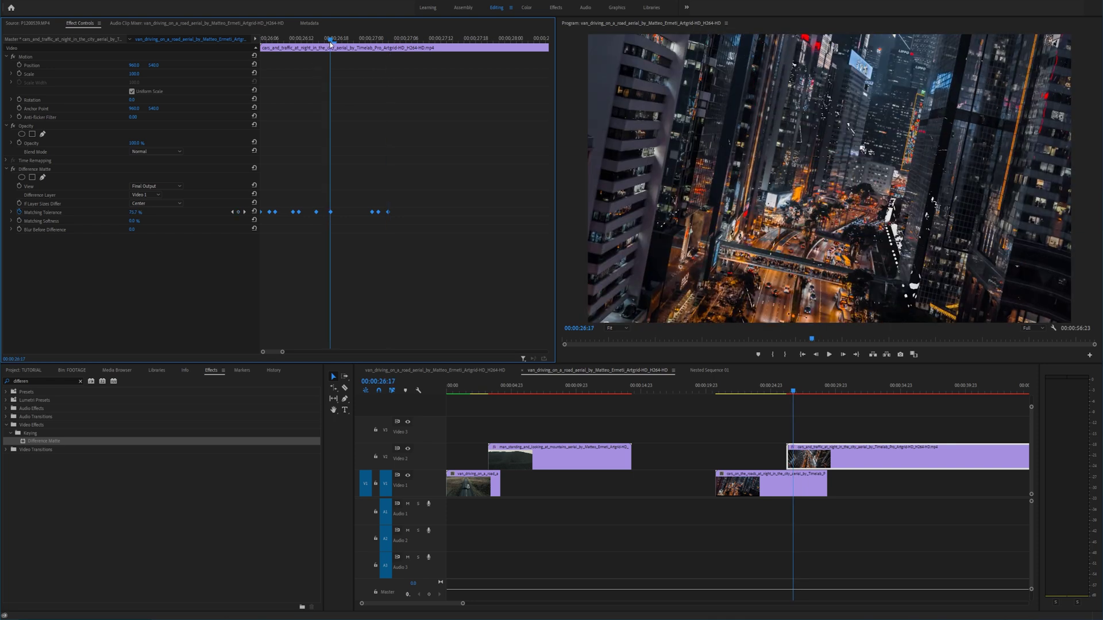
pyautogui.moveTo(330, 41)
pyautogui.mouseDown()
pyautogui.moveTo(380, 39)
pyautogui.moveTo(336, 39)
pyautogui.mouseUp()
pyautogui.click(780, 388)
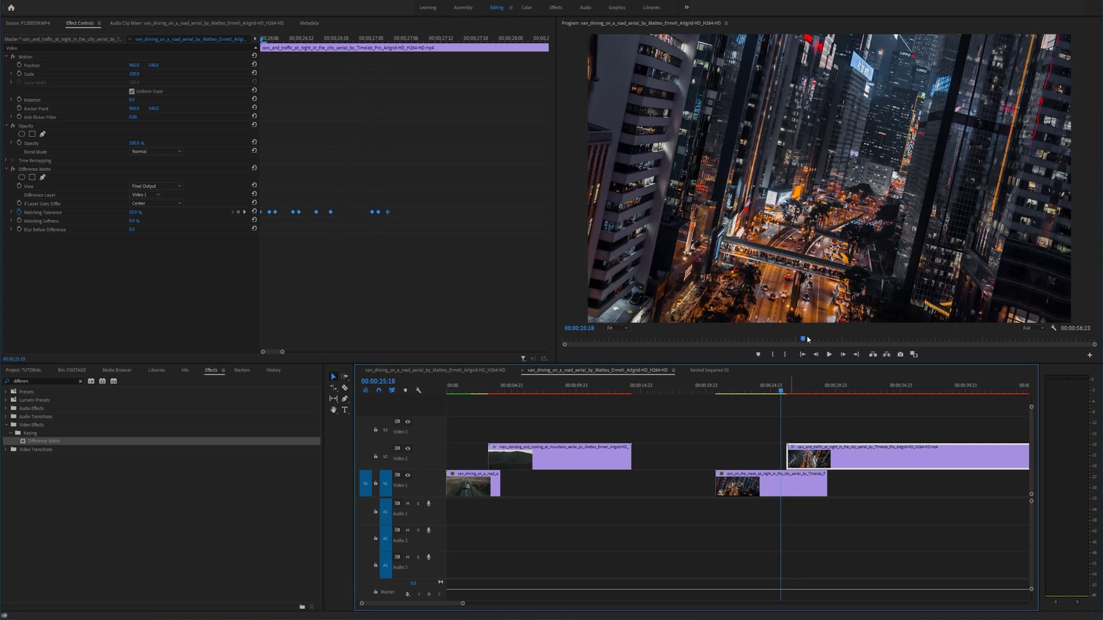
# Play the glitch transition twice with the program output shown full size
pyautogui.press('`')
pyautogui.press('space')
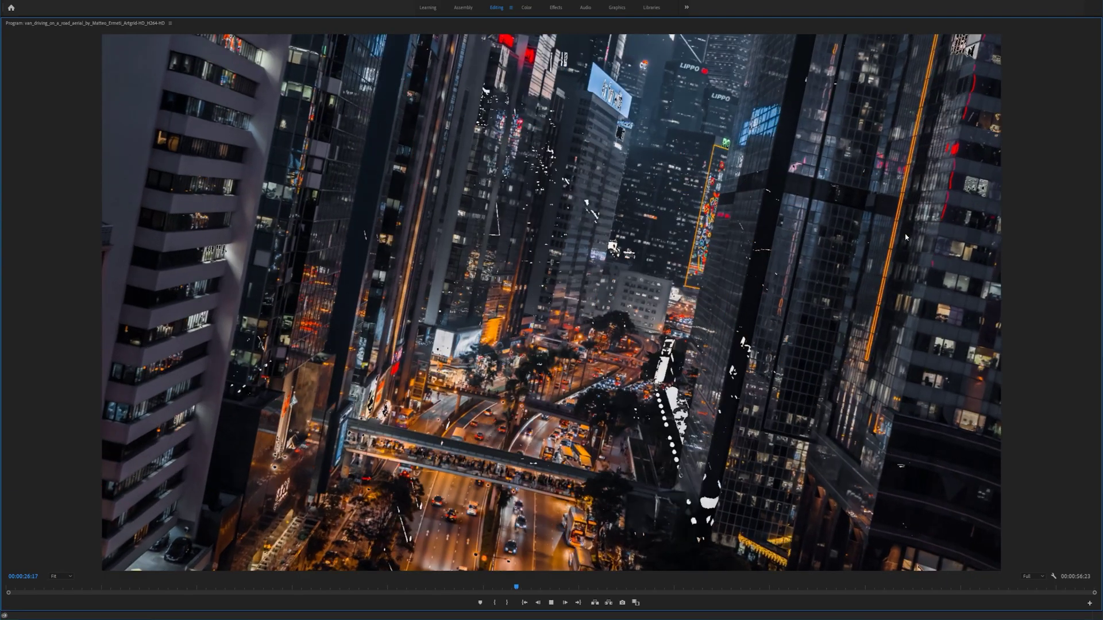
pyautogui.press('space')
pyautogui.press('`')
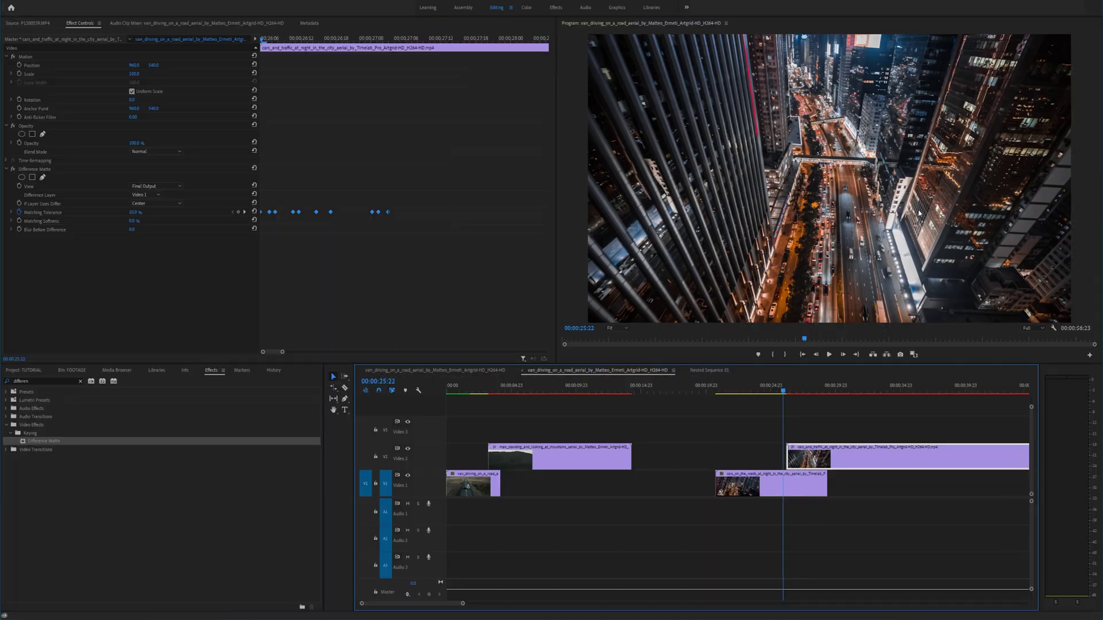
pyautogui.press('`')
pyautogui.press('space')
pyautogui.press('space')
pyautogui.press('`')
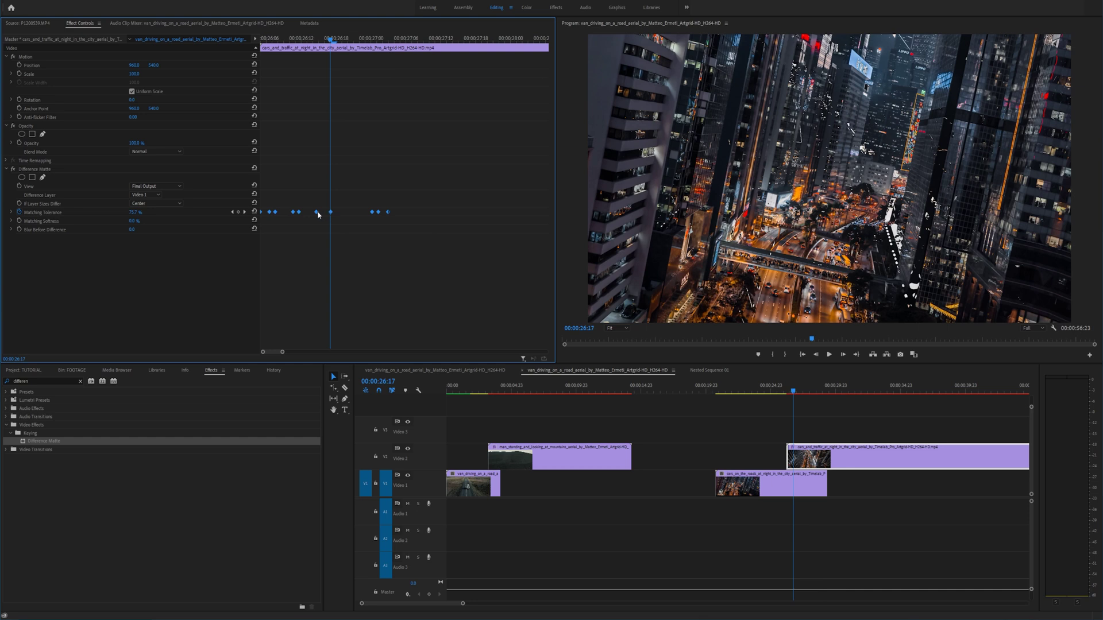
# Set the selected Matching Tolerance keyframes to Hold and scrub through them
pyautogui.rightClick(331, 214)
pyautogui.click(354, 317)
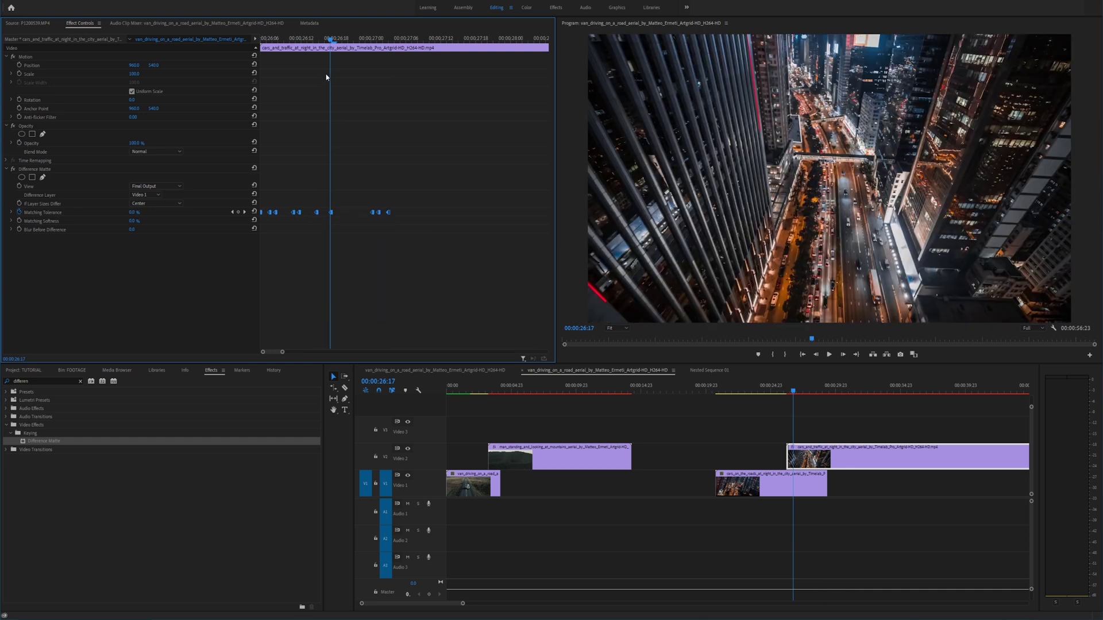
pyautogui.moveTo(330, 39); pyautogui.dragTo(353, 41)
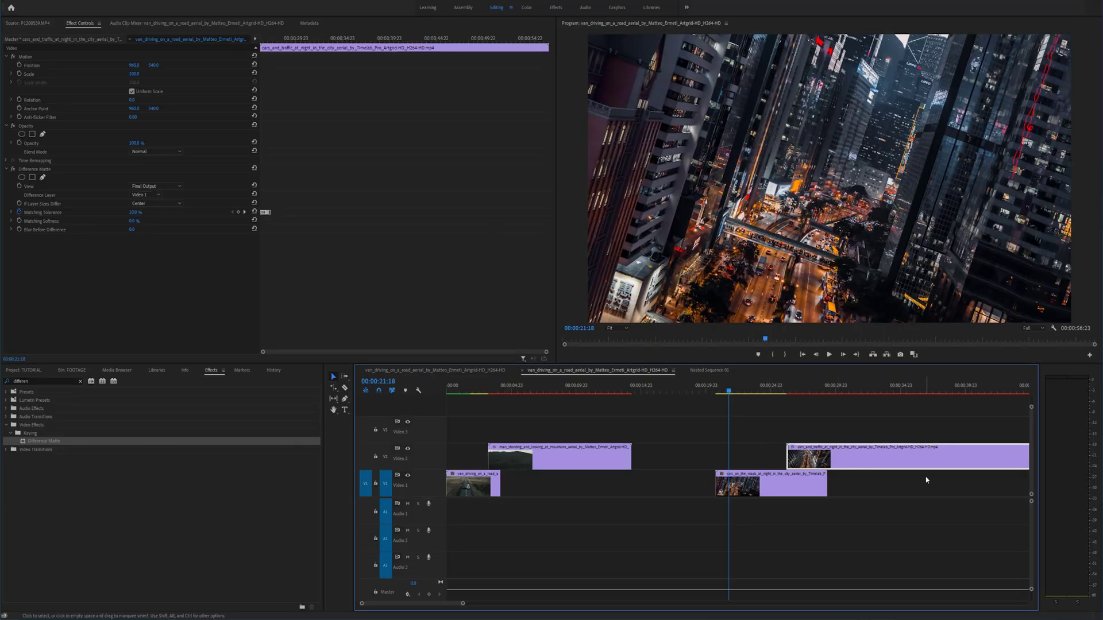
pyautogui.moveTo(881, 459)
pyautogui.mouseDown()
pyautogui.moveTo(902, 451)
pyautogui.moveTo(882, 452)
pyautogui.mouseUp()
pyautogui.click(813, 391)
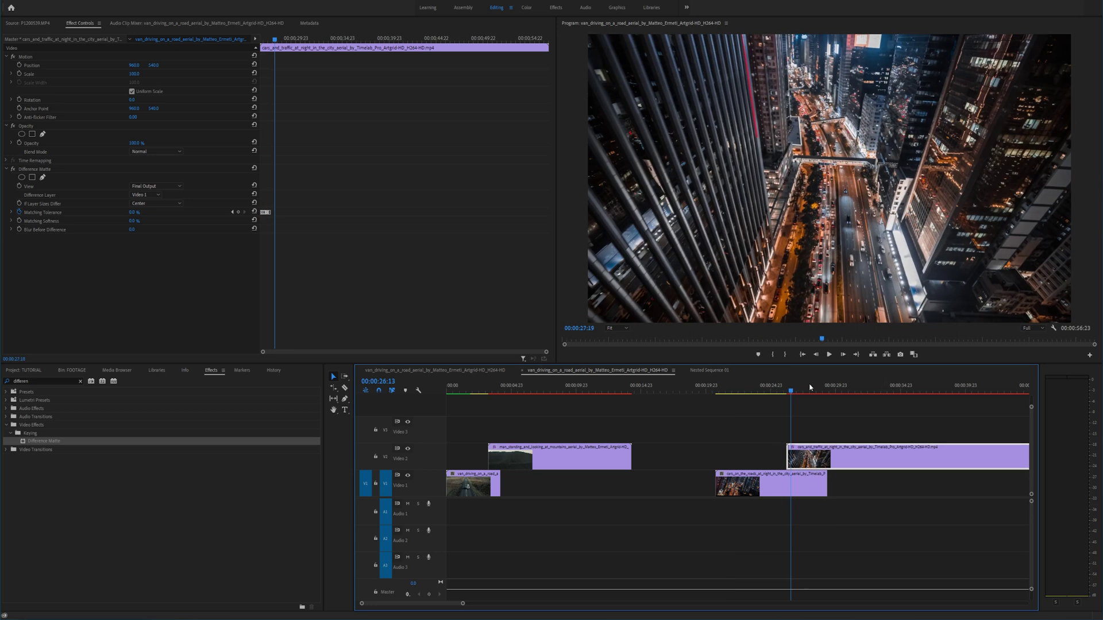